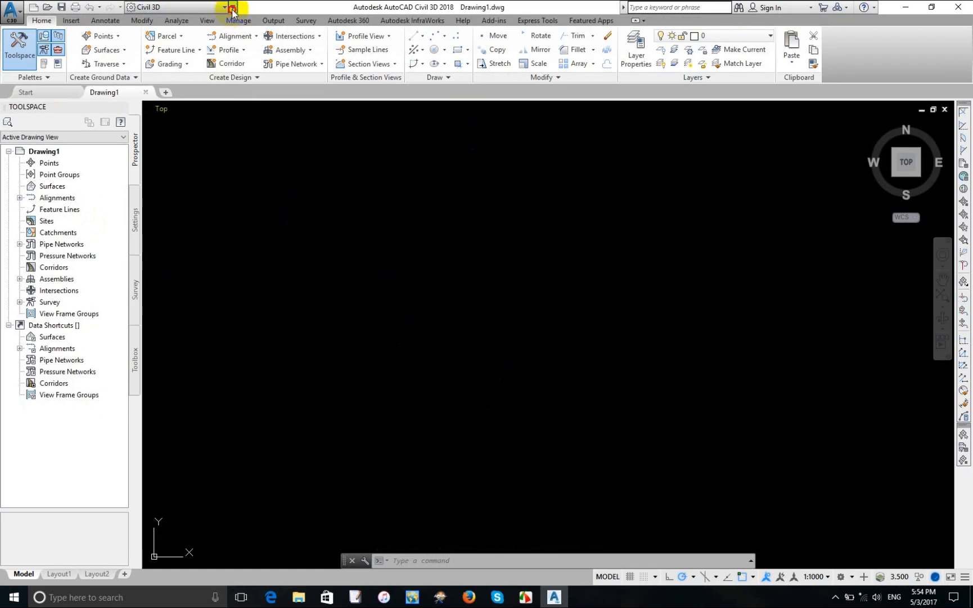
Step: Display the classic menu bar above the ribbon and look through its Surfaces and Points commands
click(232, 7)
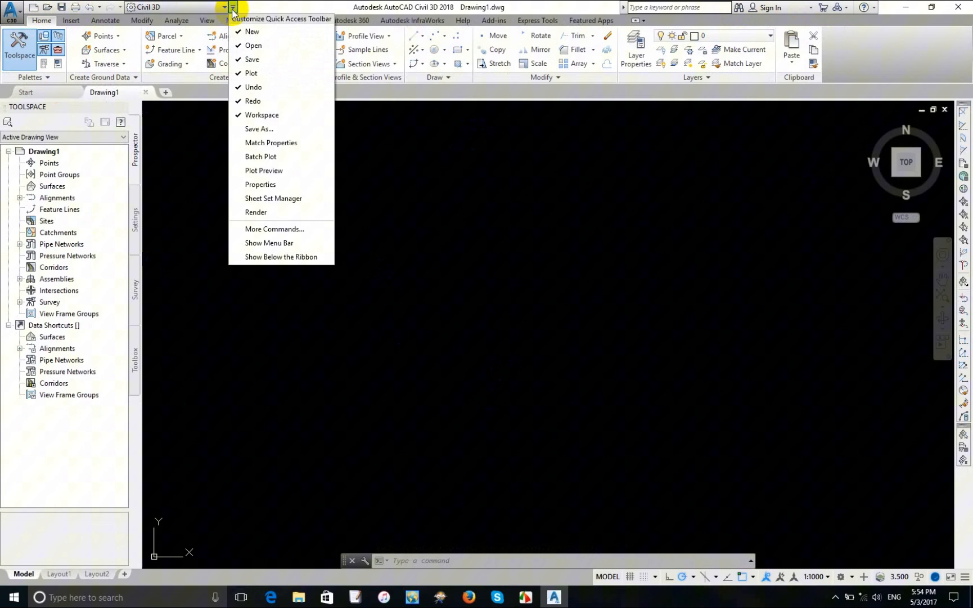
click(234, 244)
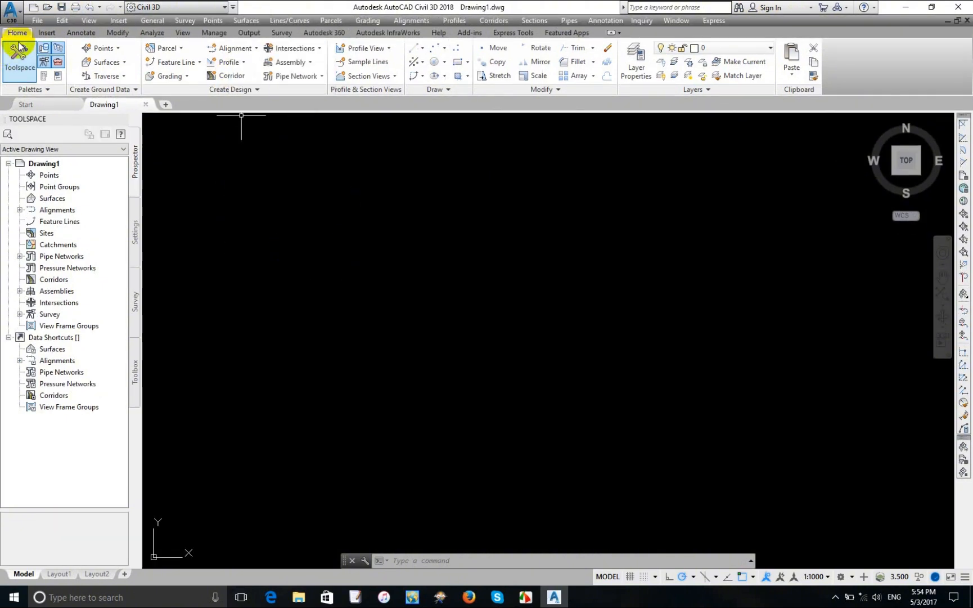
click(62, 20)
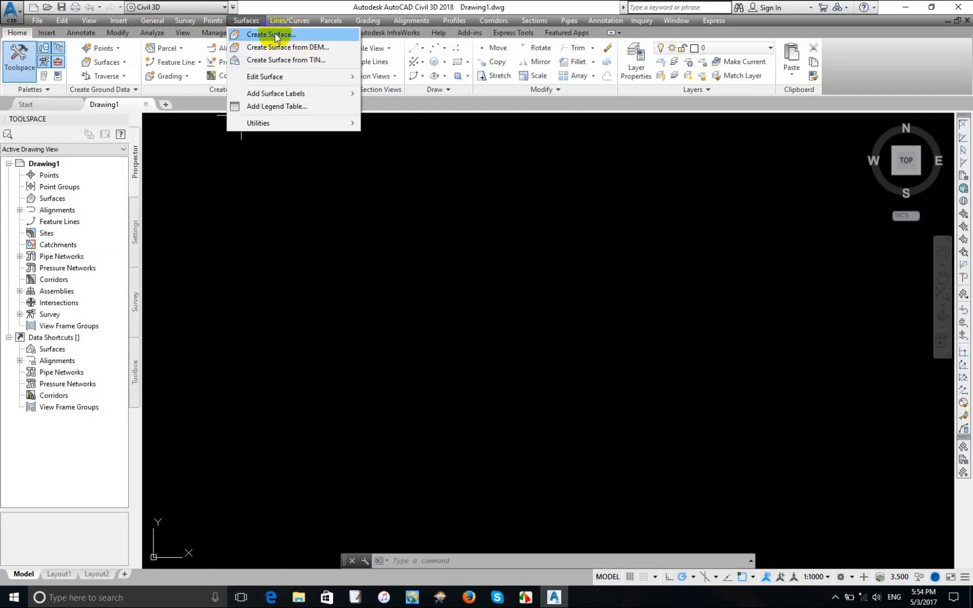
mouse_move(215, 20)
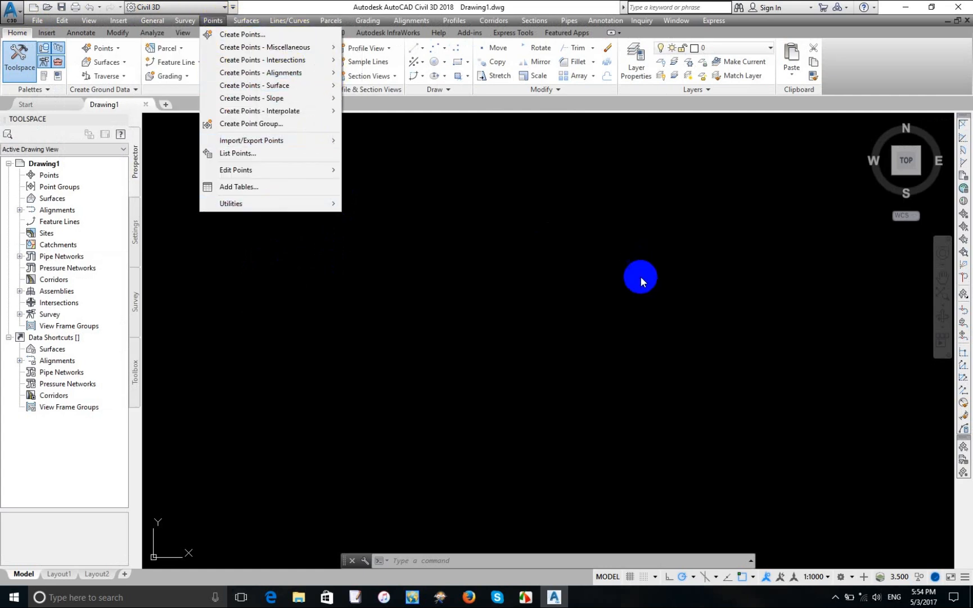
click(572, 265)
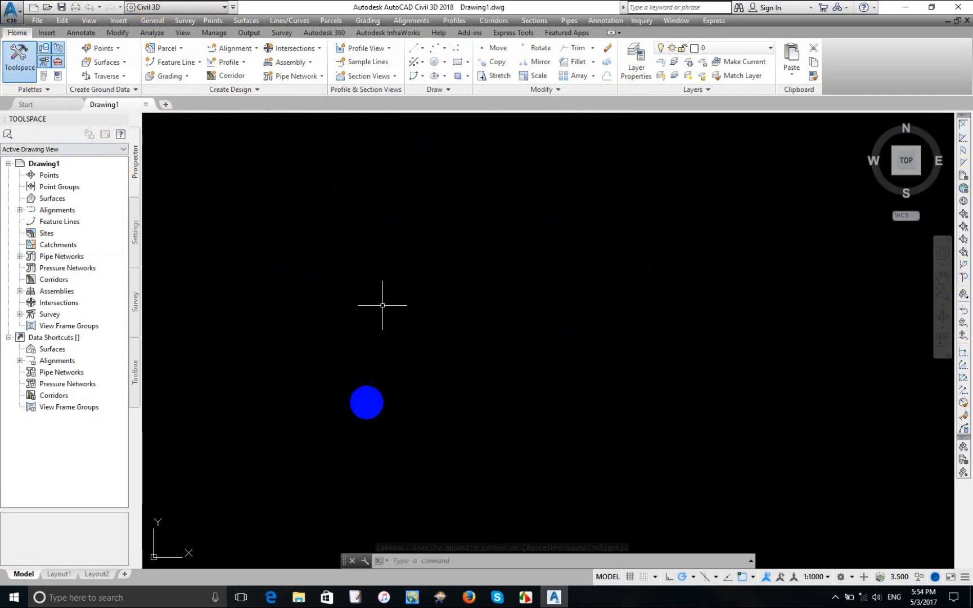
Step: Hide the Toolspace palette and show it again
click(10, 72)
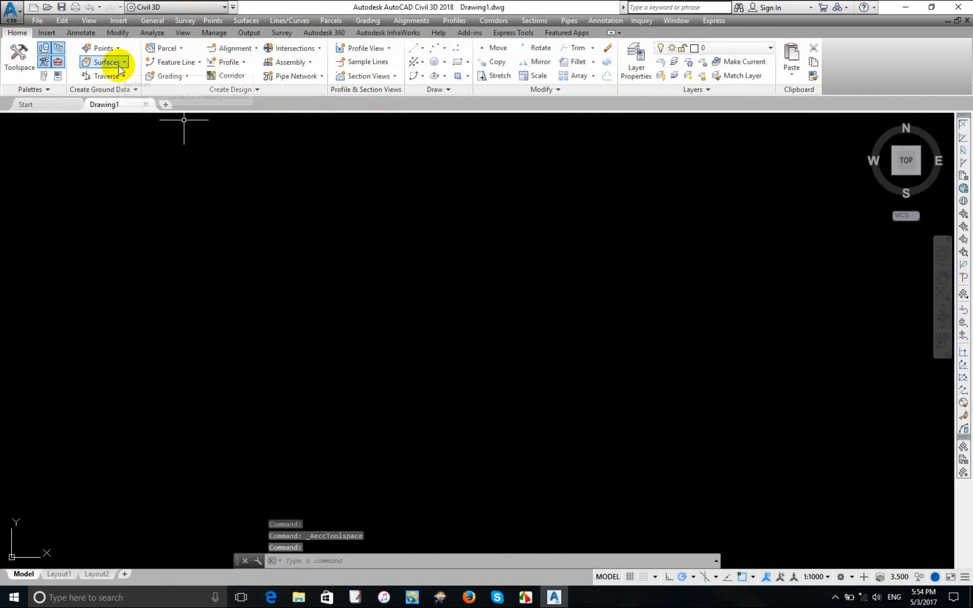
click(107, 105)
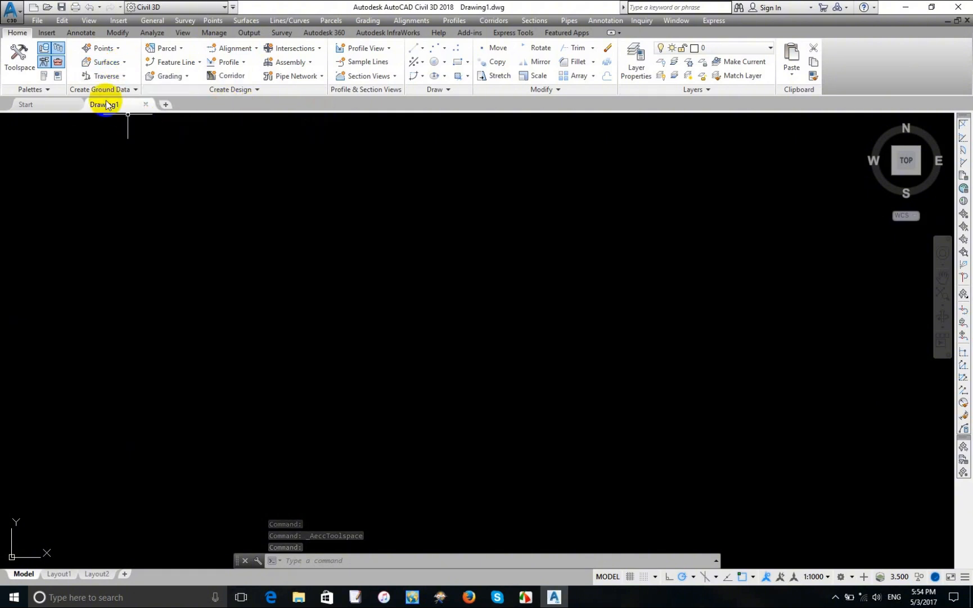
click(20, 66)
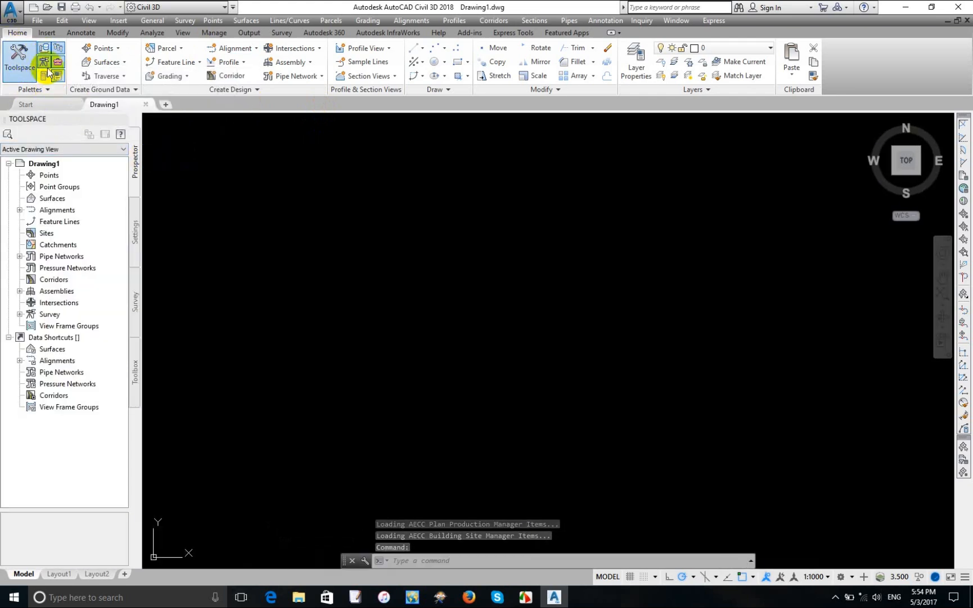
Step: Turn off the Prospector, Settings, Survey and Toolbox sections of the Toolspace
click(44, 51)
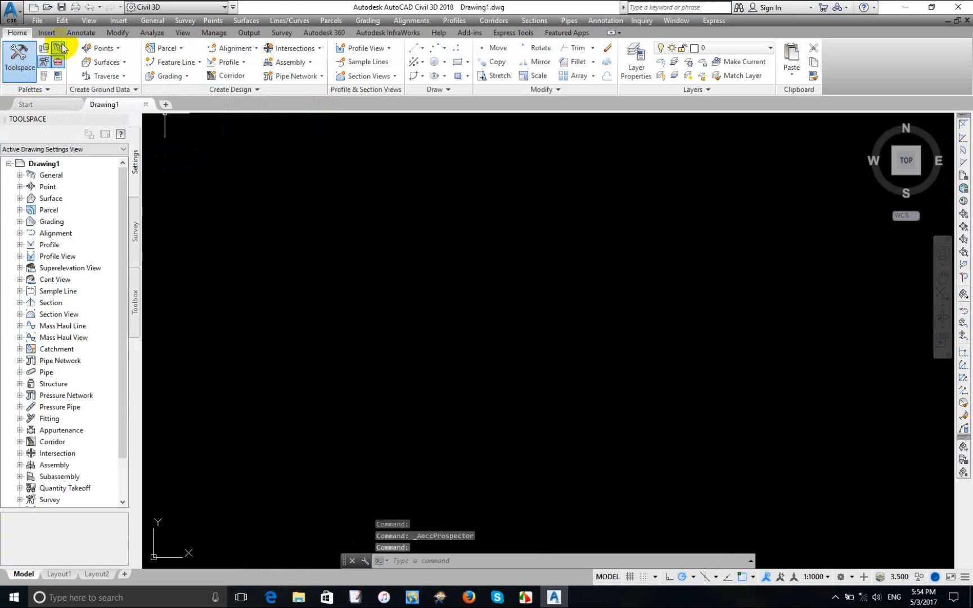
click(59, 47)
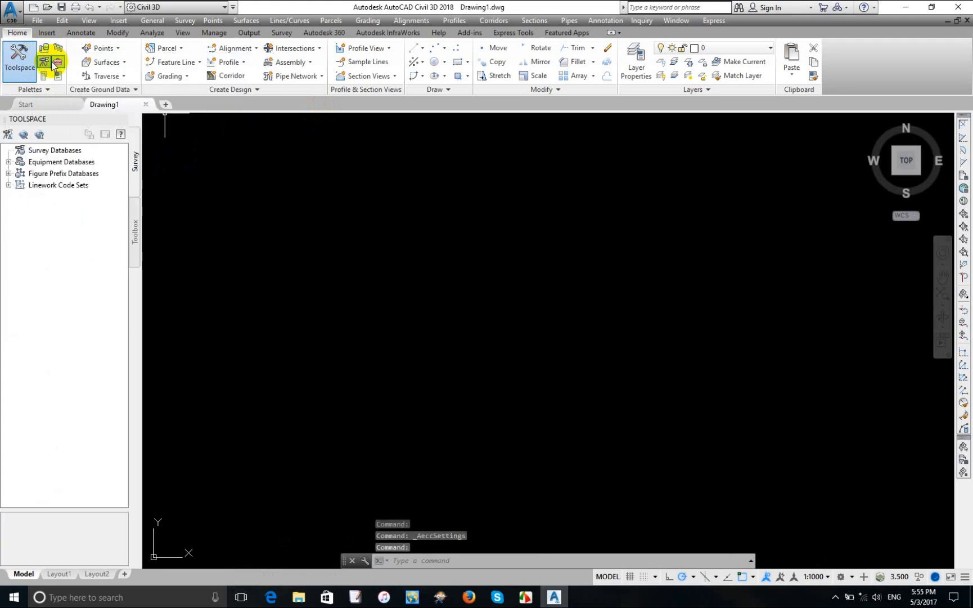
click(45, 63)
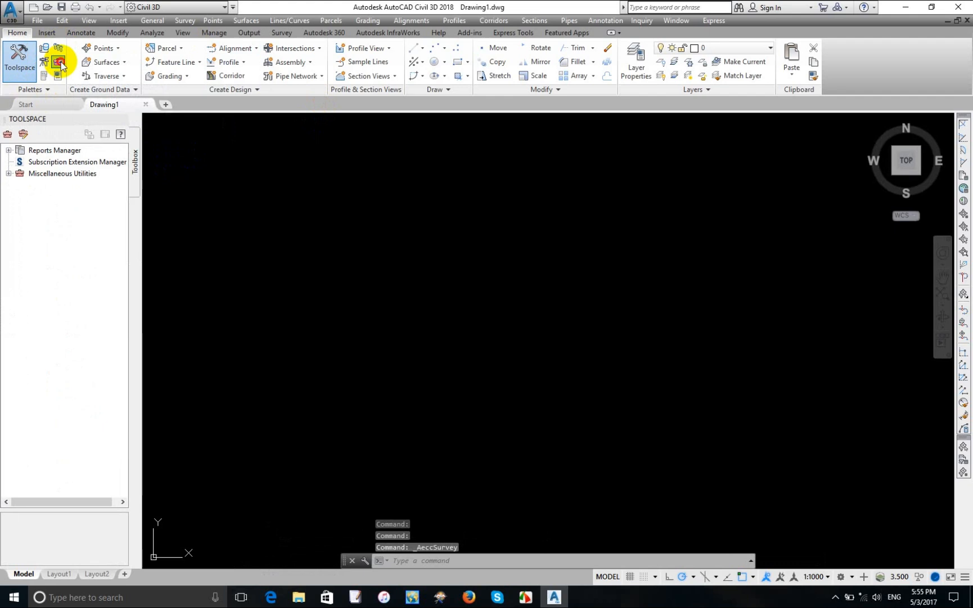
click(59, 63)
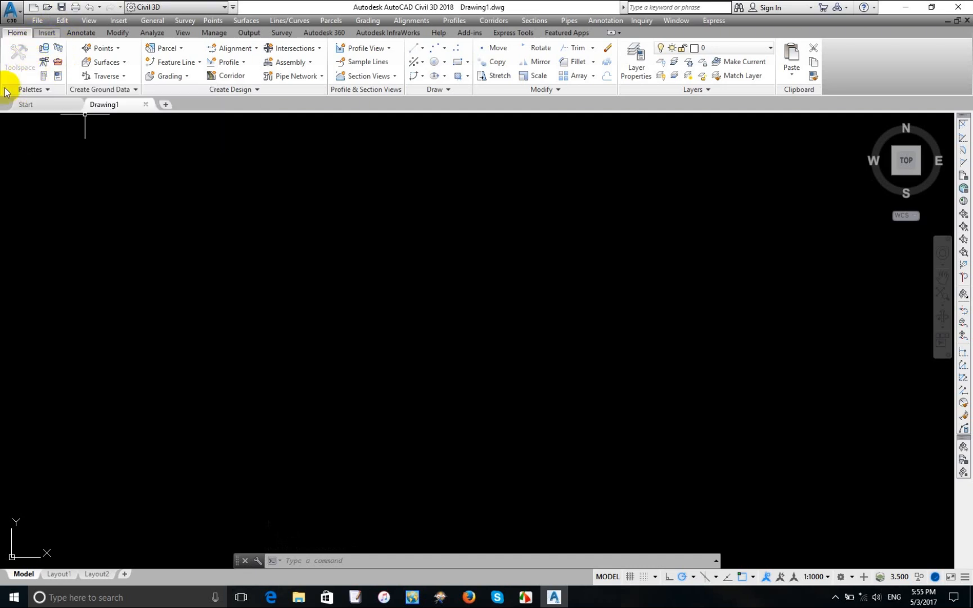
Step: Restore the Prospector, Settings and Toolbox sections of the Toolspace and bring Prospector to the front
click(44, 50)
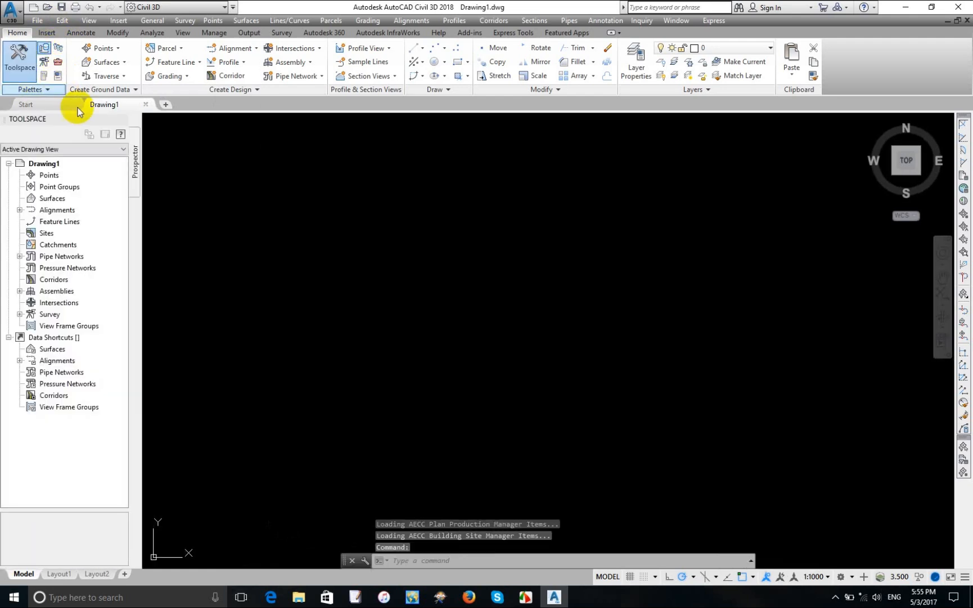
click(22, 63)
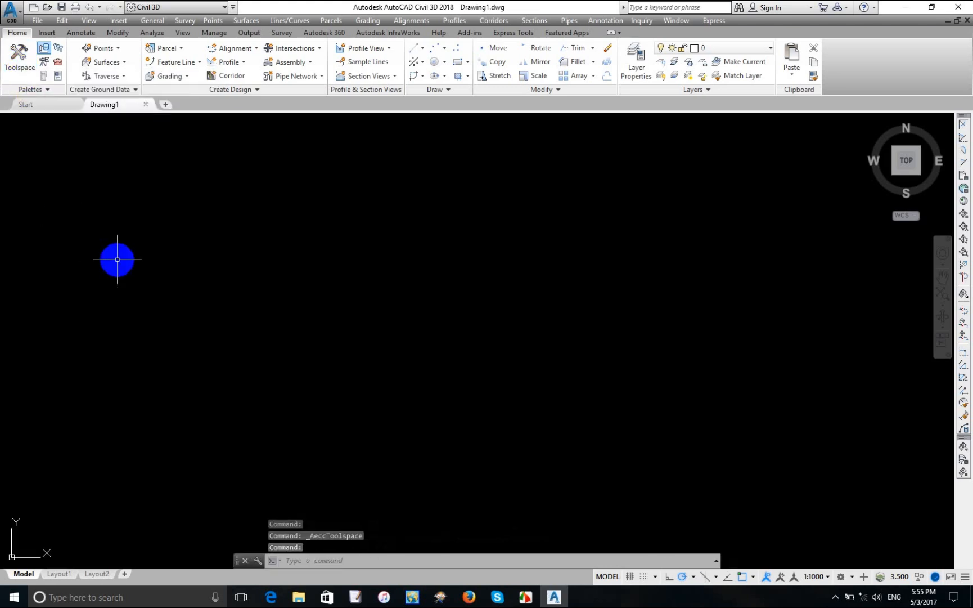
click(21, 56)
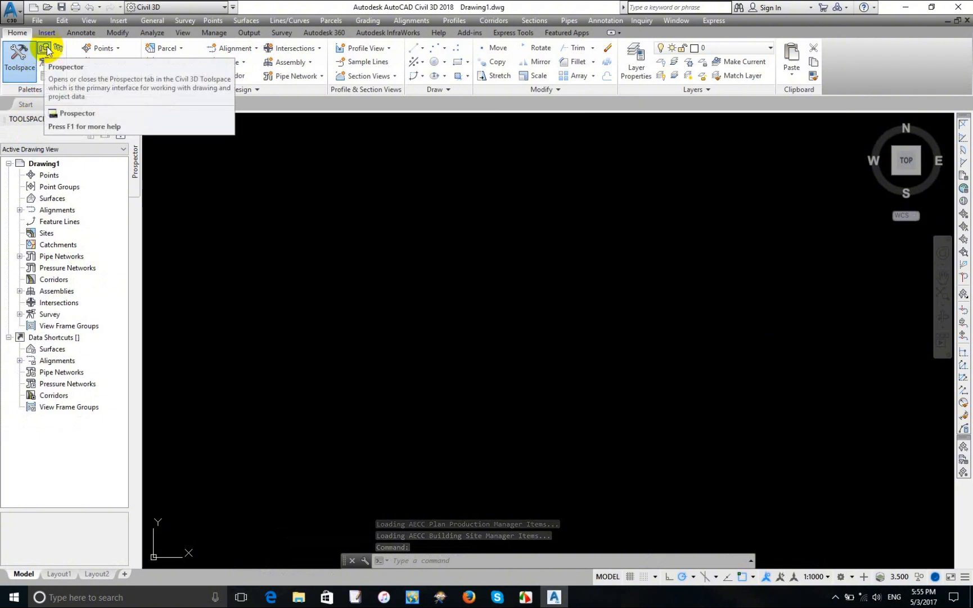
click(58, 62)
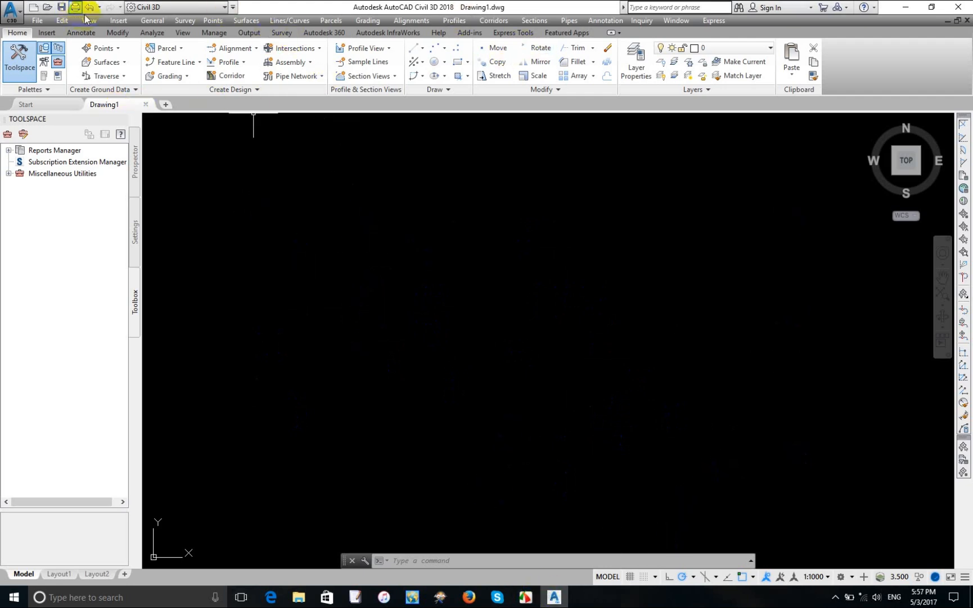
click(134, 169)
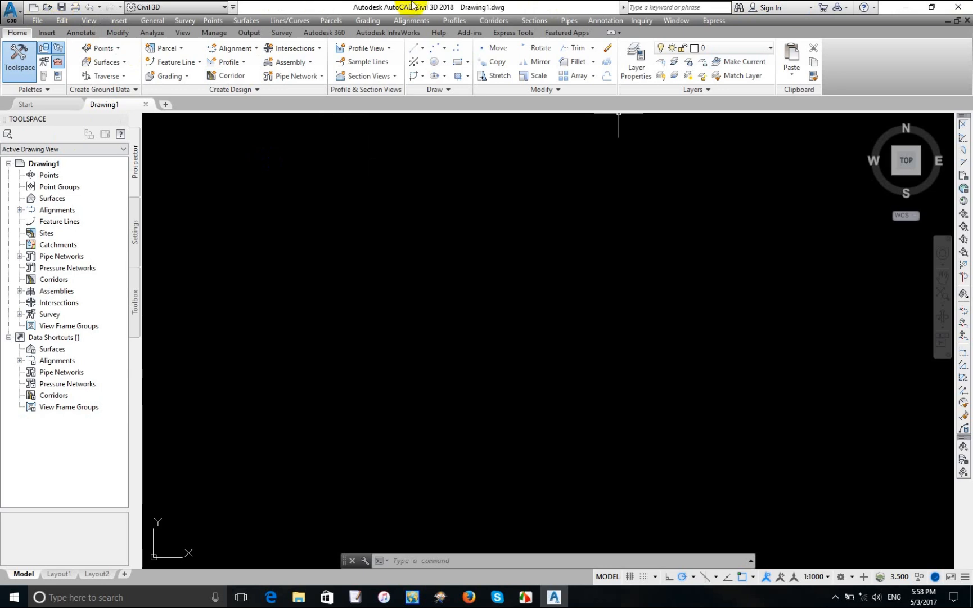
Step: Save the drawing as Backfiil-01 in the Gorup_1 folder under Sile File, H - Teaching, ETC
click(62, 7)
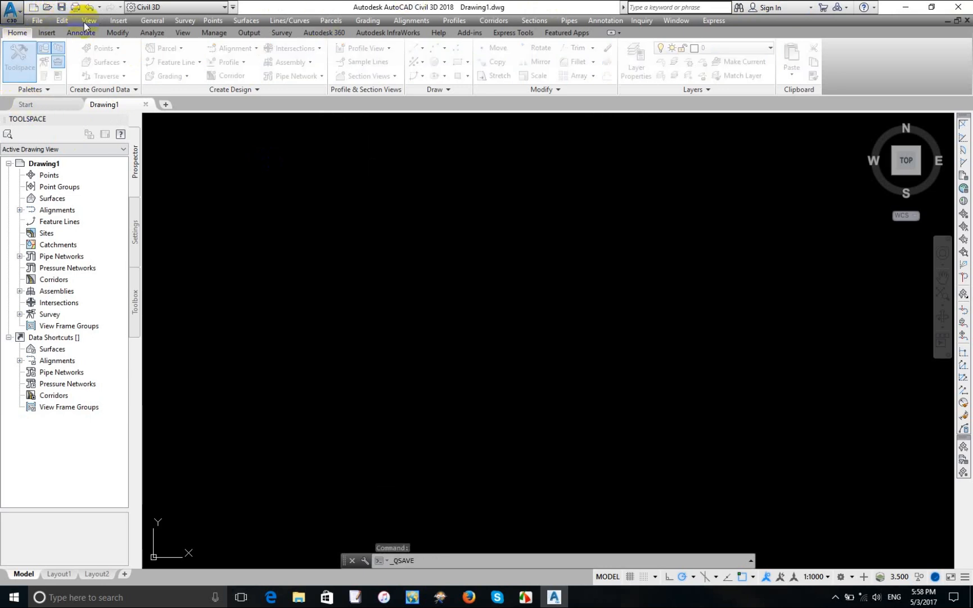
click(415, 411)
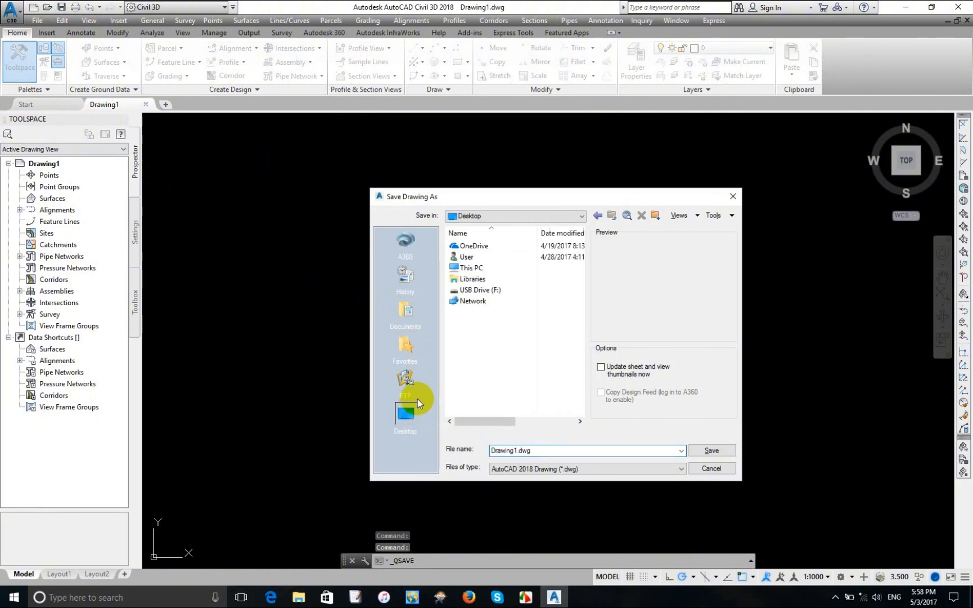
click(470, 269)
double_click(470, 268)
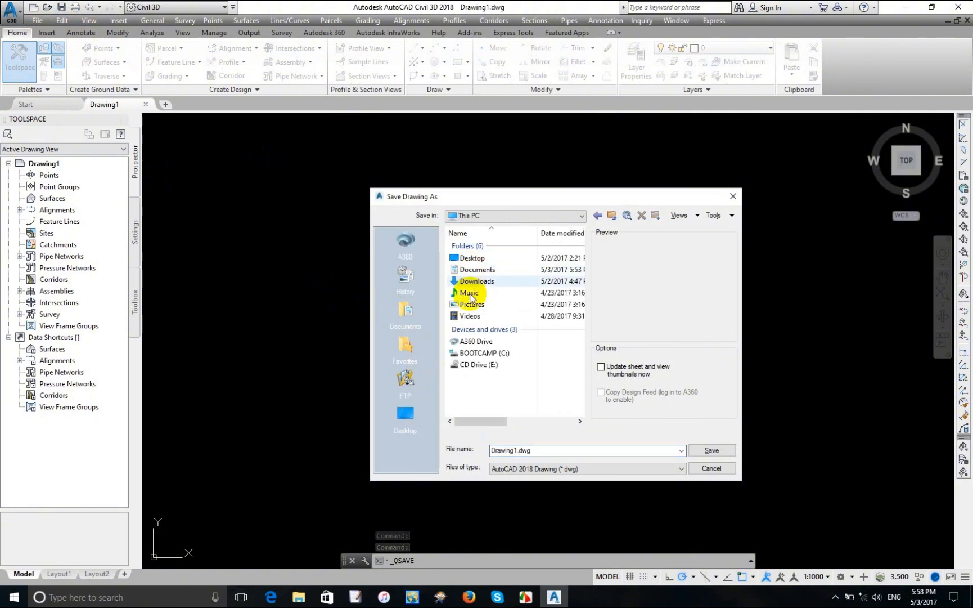
double_click(463, 289)
double_click(472, 355)
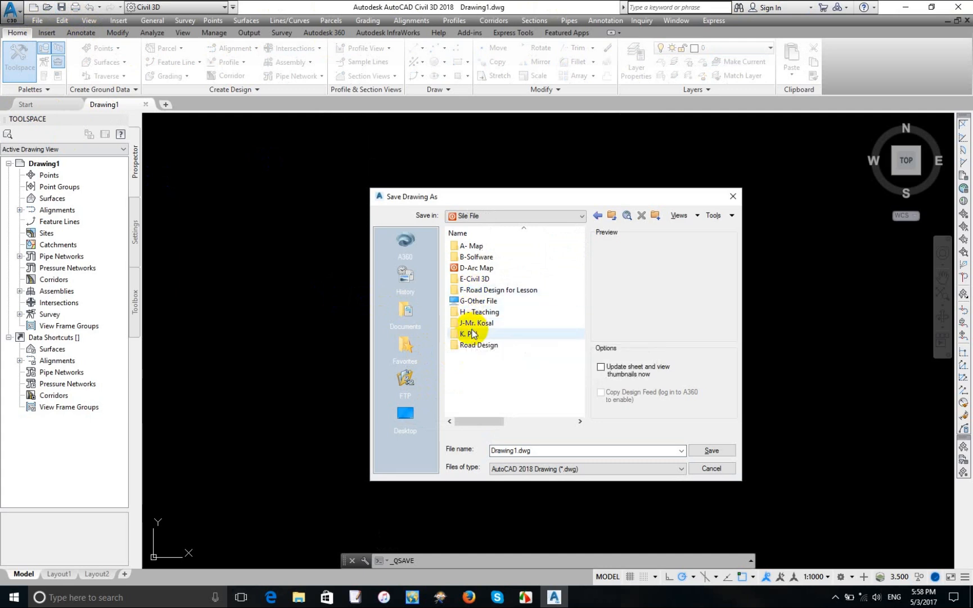
double_click(478, 312)
double_click(467, 269)
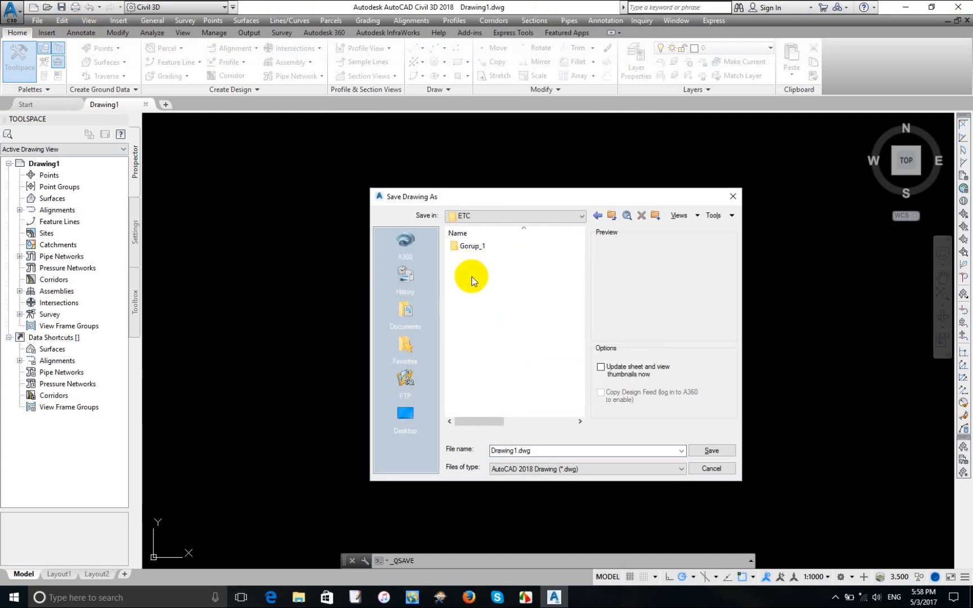
double_click(469, 252)
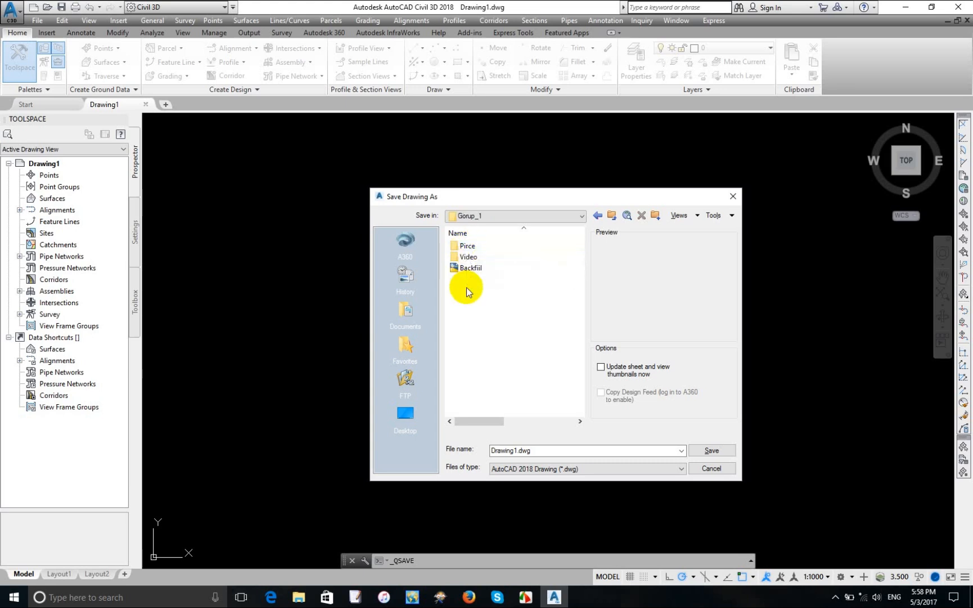
click(467, 268)
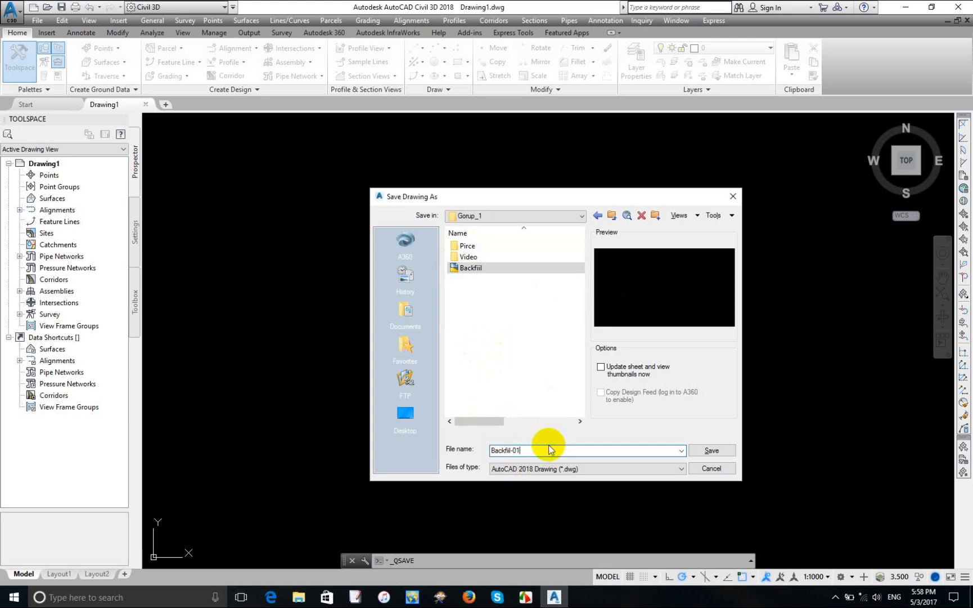
click(717, 450)
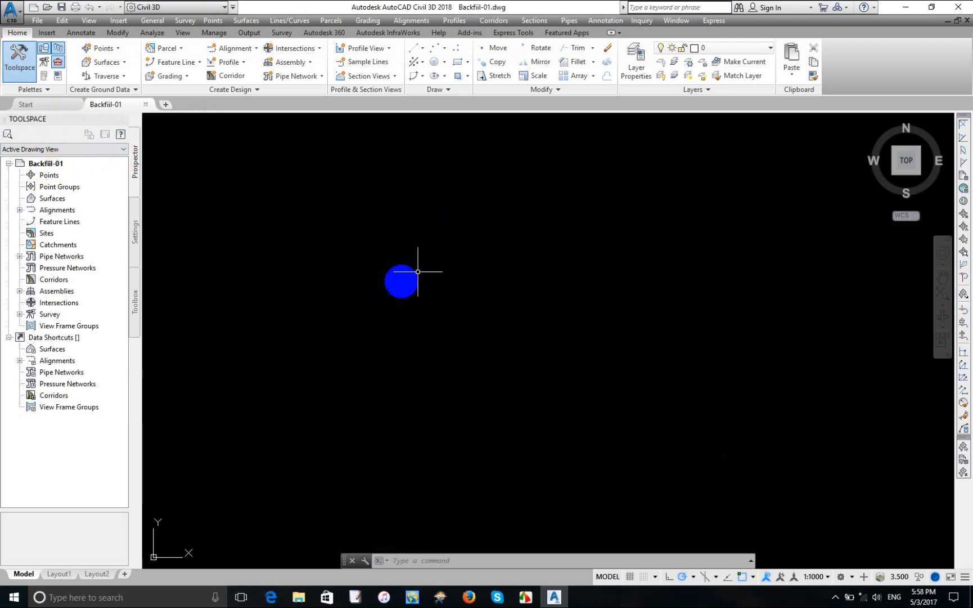
click(402, 261)
click(431, 278)
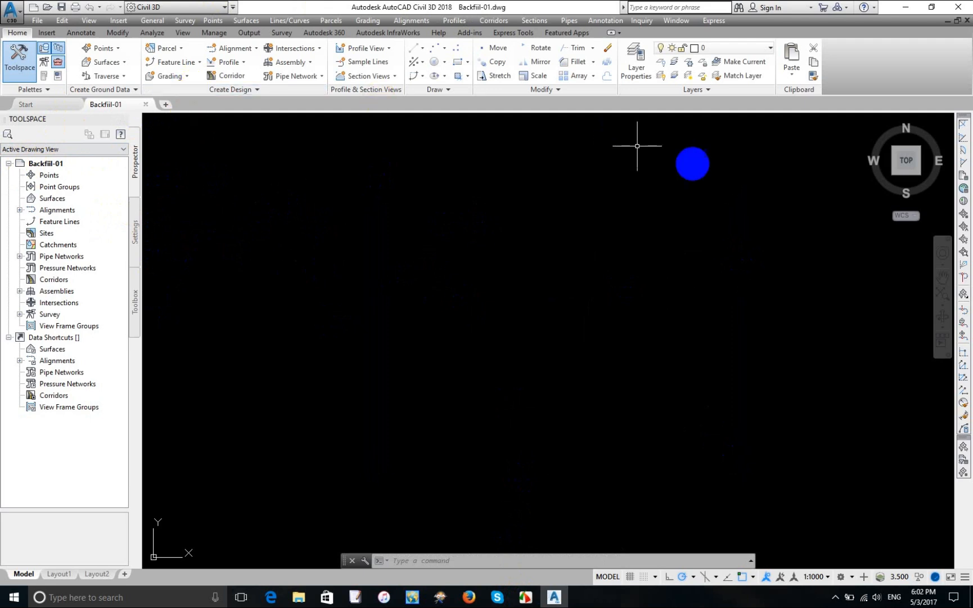
Step: Open the drawing settings of Backfiil-01 from the Toolspace settings and move the dialog nearer the tree
click(135, 241)
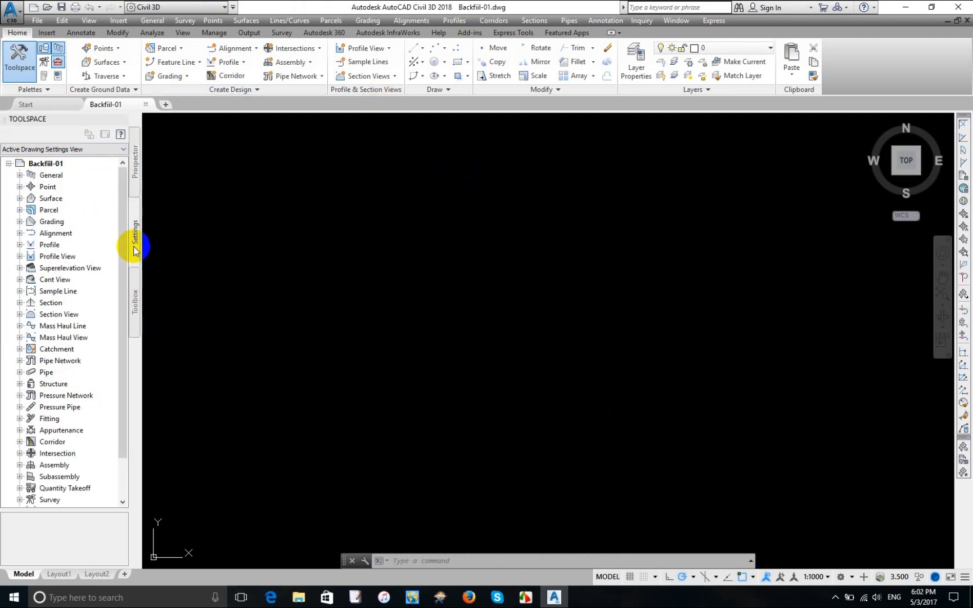
click(44, 163)
right_click(39, 165)
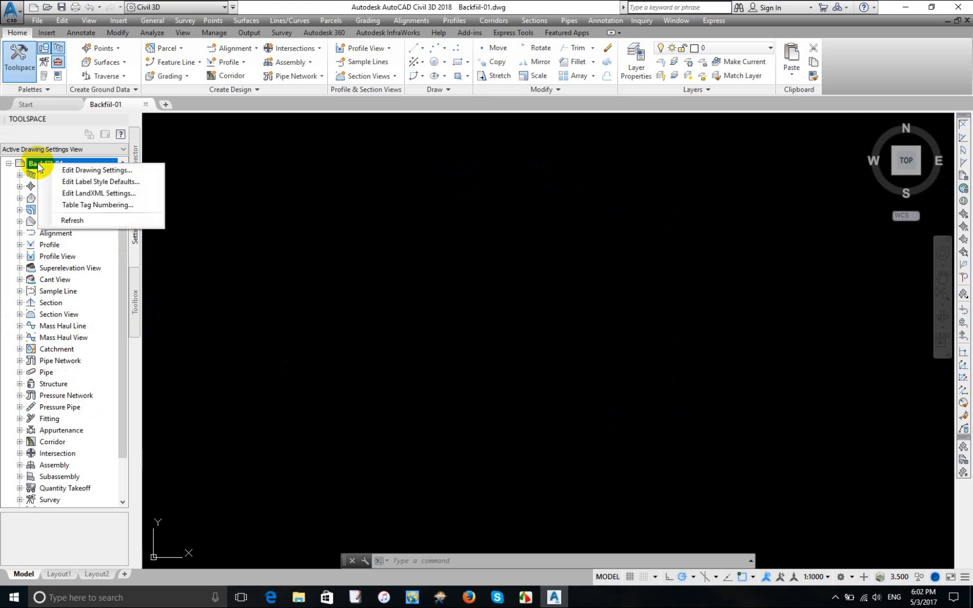
click(136, 171)
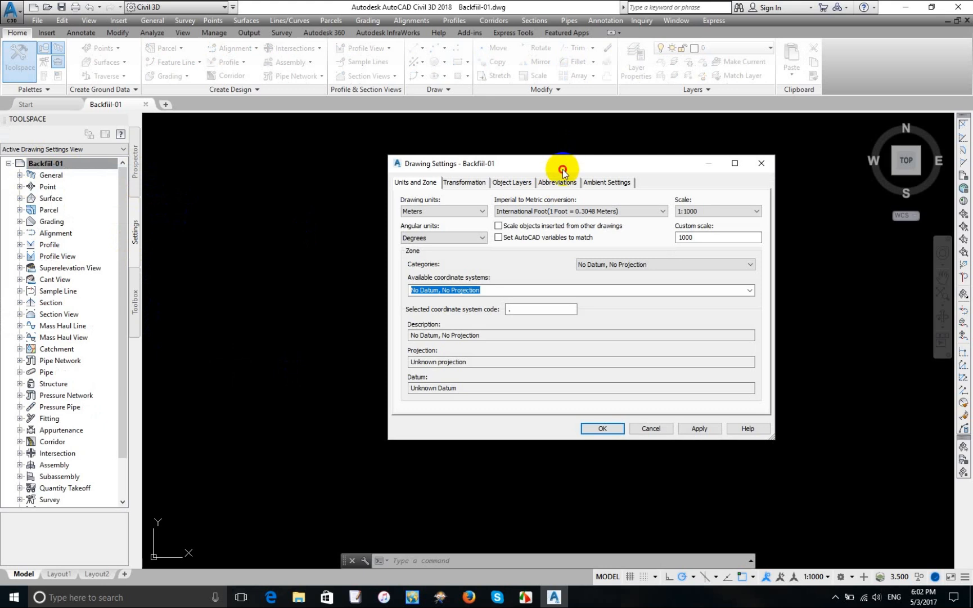
drag(563, 169, 432, 142)
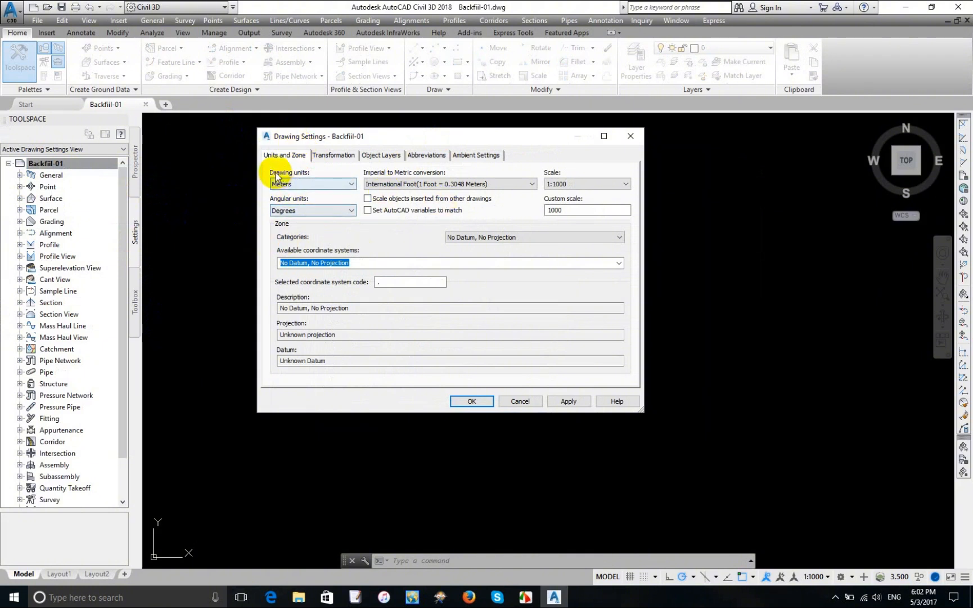
Step: Try Feet as the drawing units and restore Meters, and check the angular units options
click(294, 185)
click(295, 186)
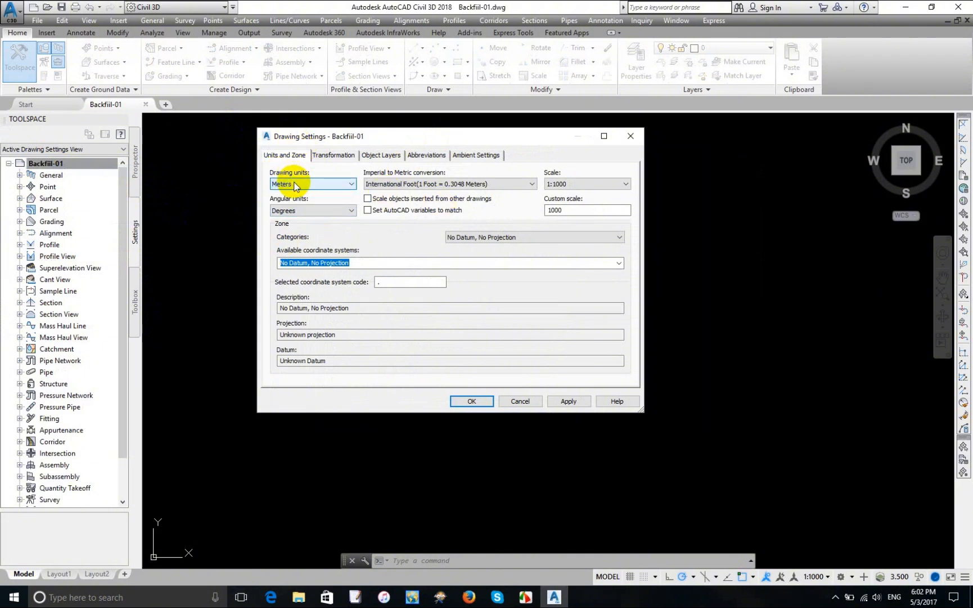
click(294, 185)
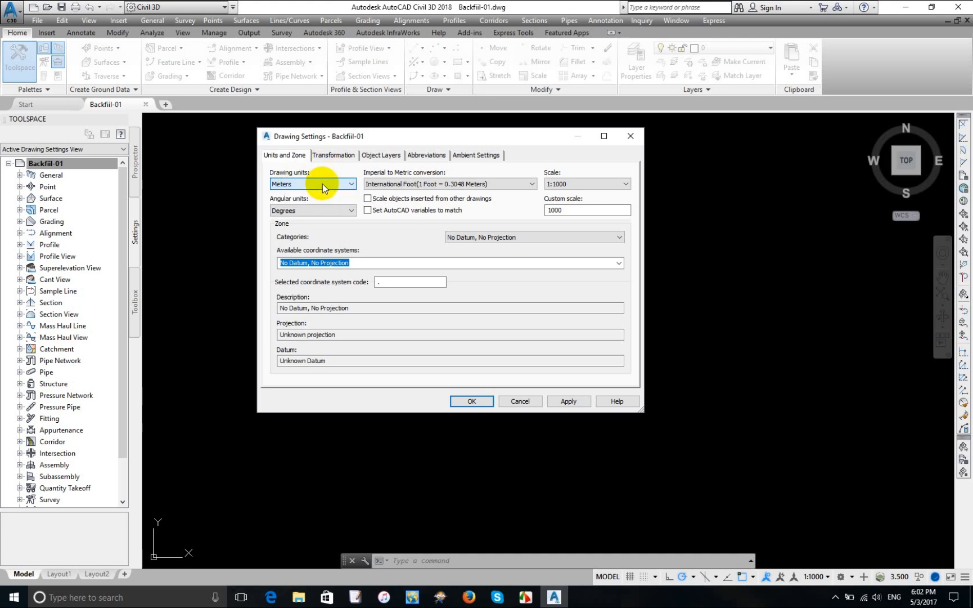
click(318, 194)
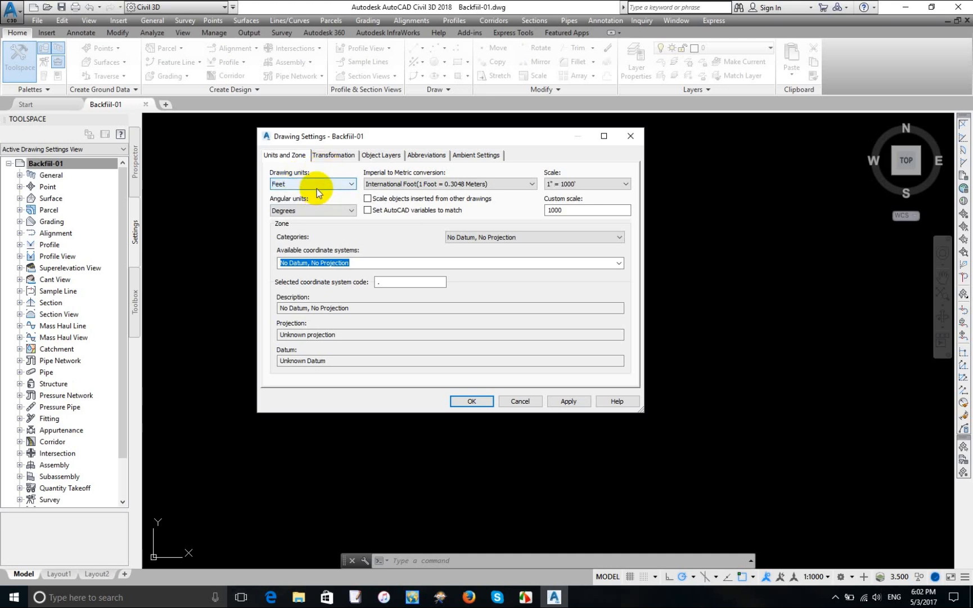
click(317, 189)
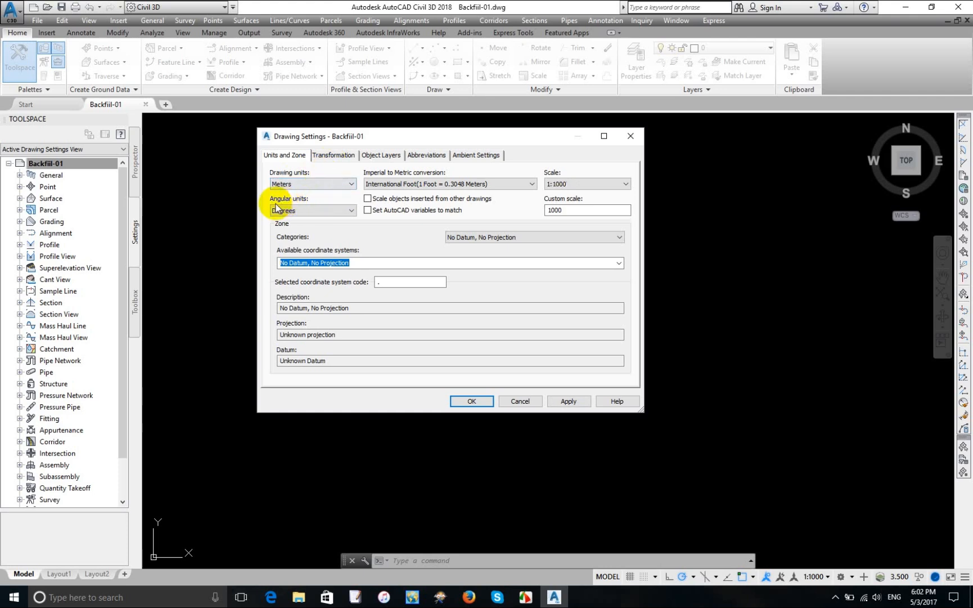
click(306, 212)
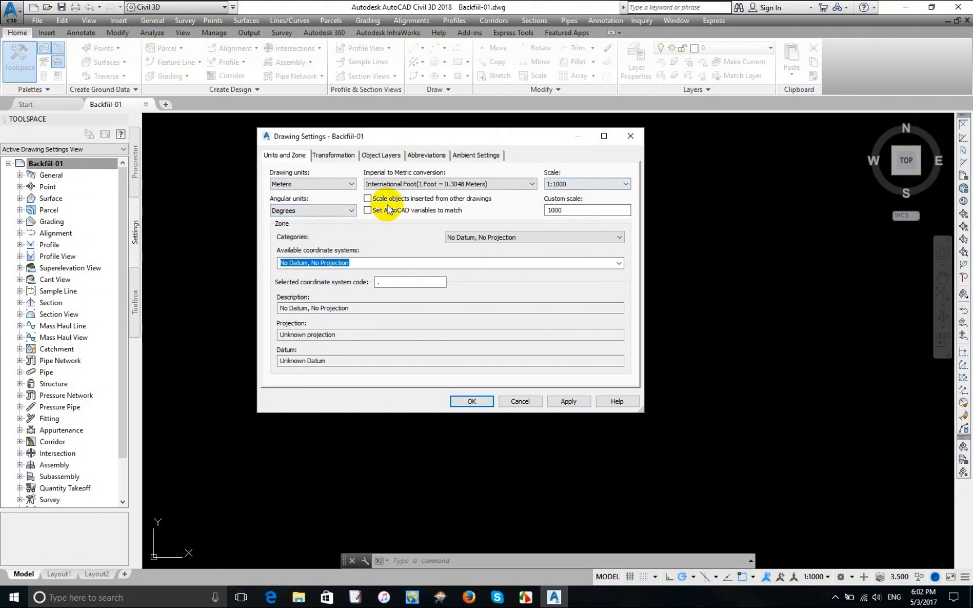
Step: Check the drawing scale options and set the zone category to UTM, WGS84 Datum
click(566, 185)
click(566, 186)
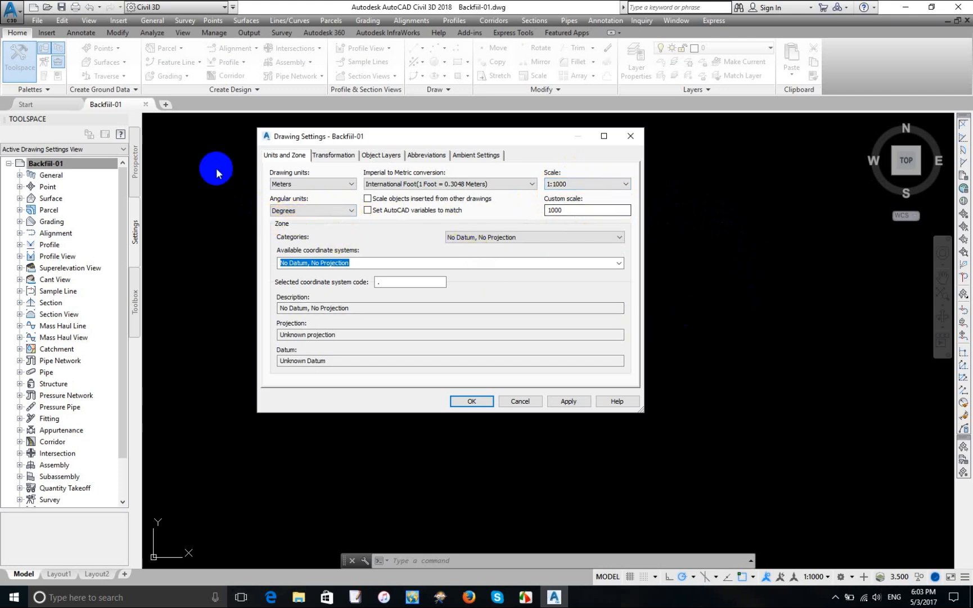
click(464, 236)
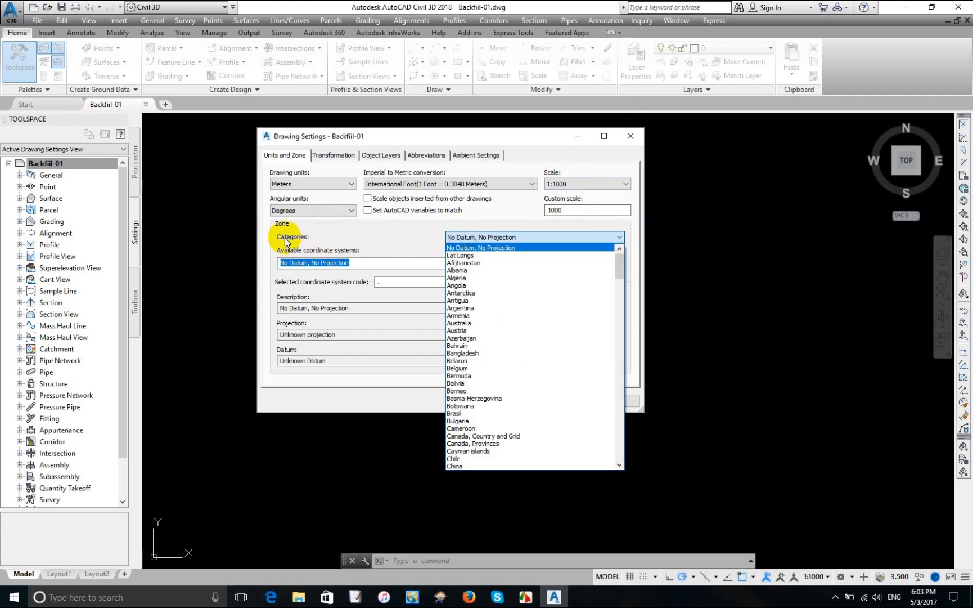
scroll(494, 363, down, 1)
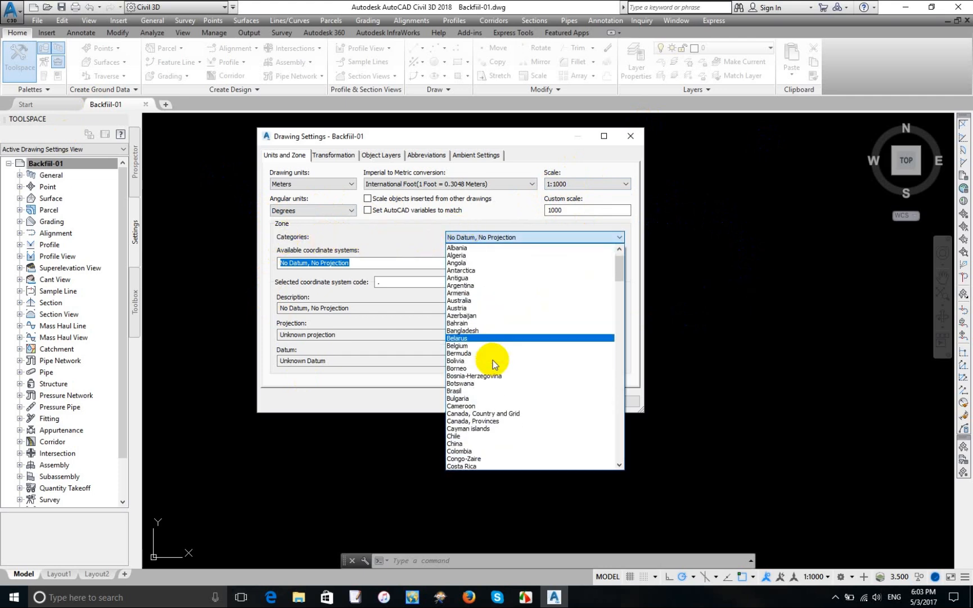
scroll(493, 363, down, 13)
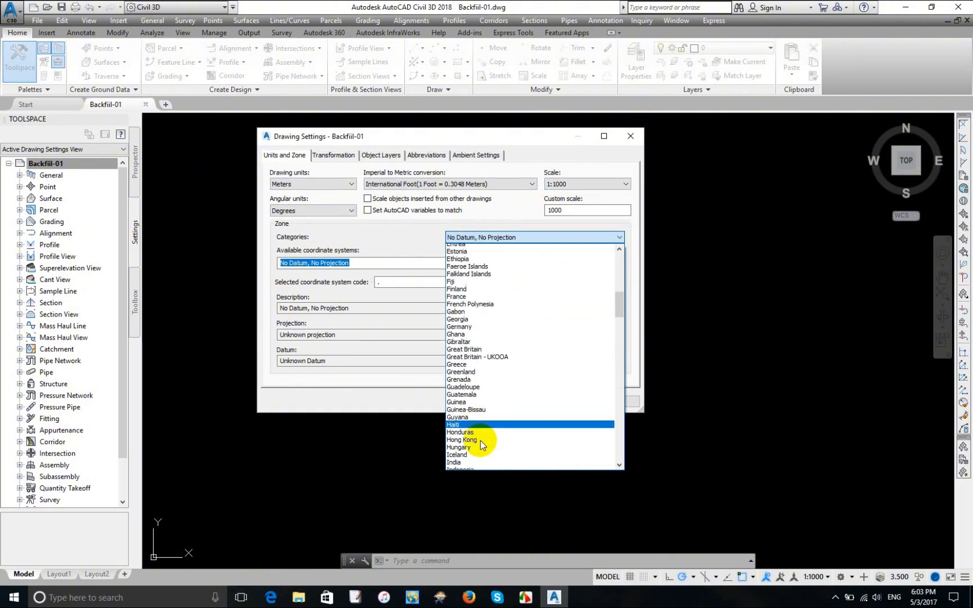
scroll(481, 441, down, 5)
key(End)
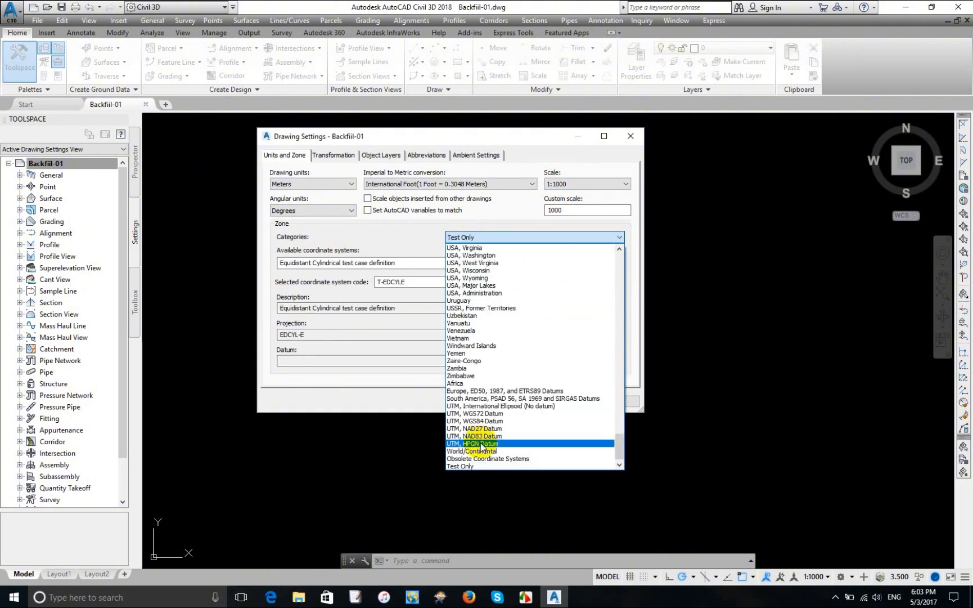
click(478, 421)
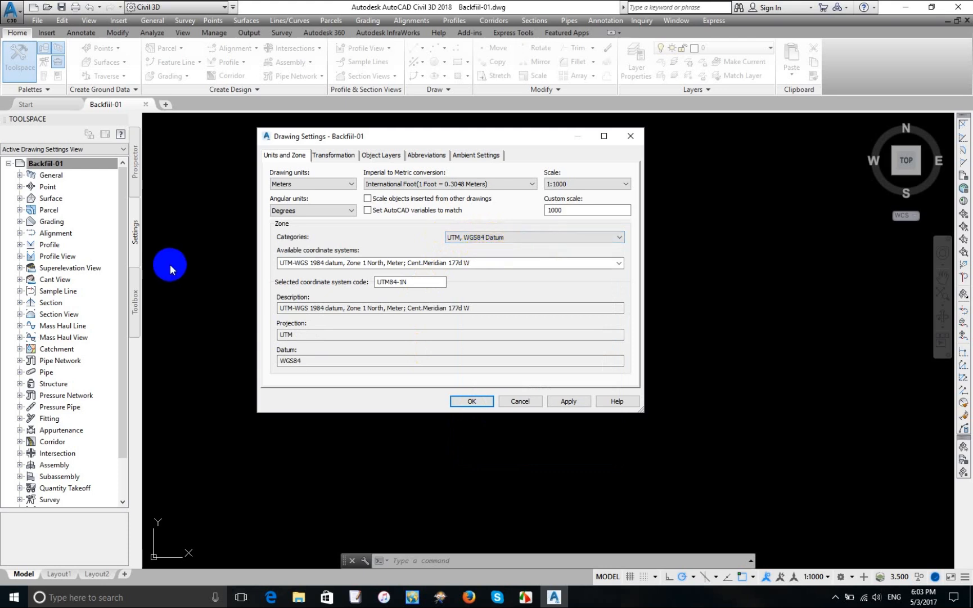
click(371, 263)
click(381, 263)
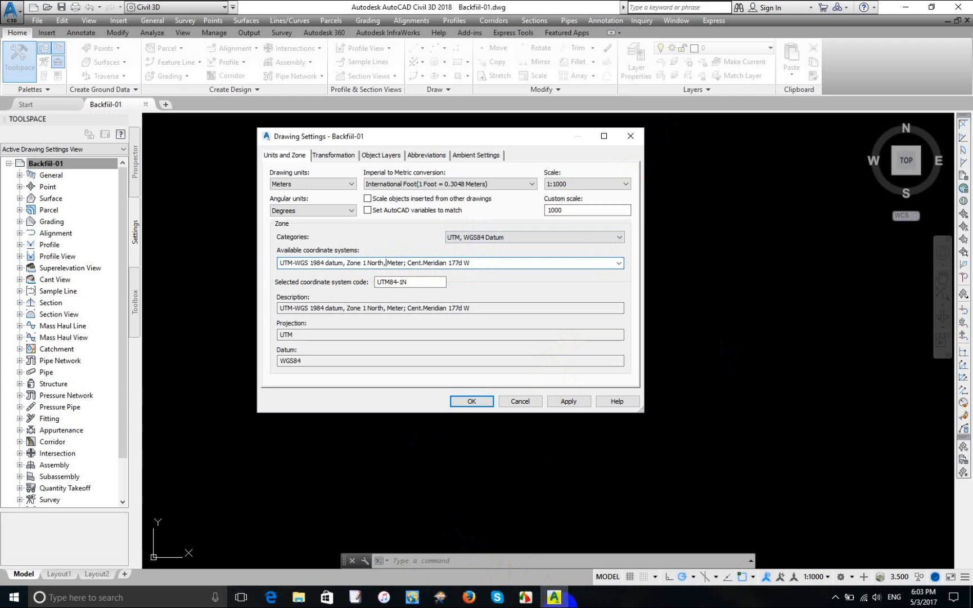
click(298, 597)
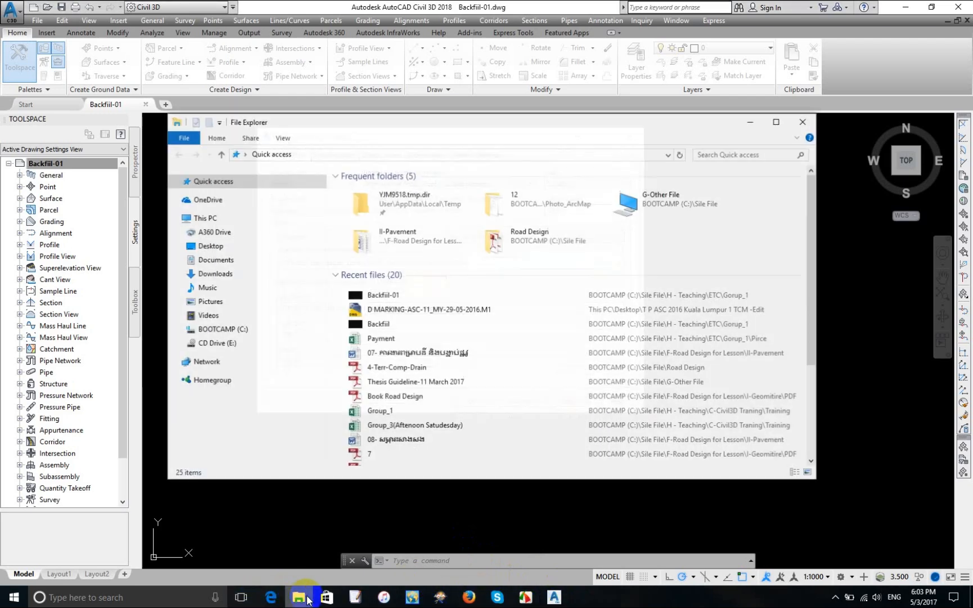
click(803, 123)
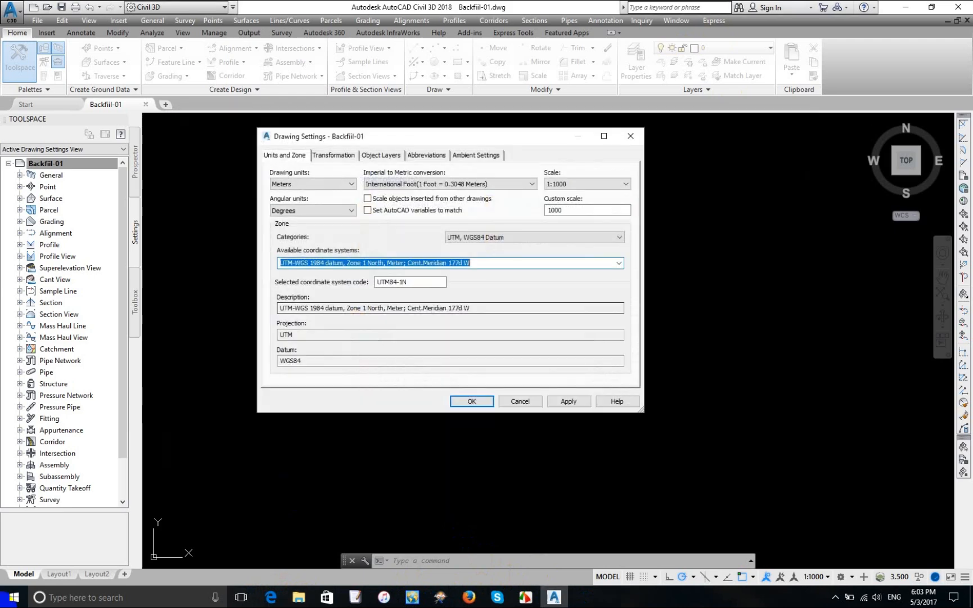
Step: Find Google Earth Pro on the computer and start it
click(40, 598)
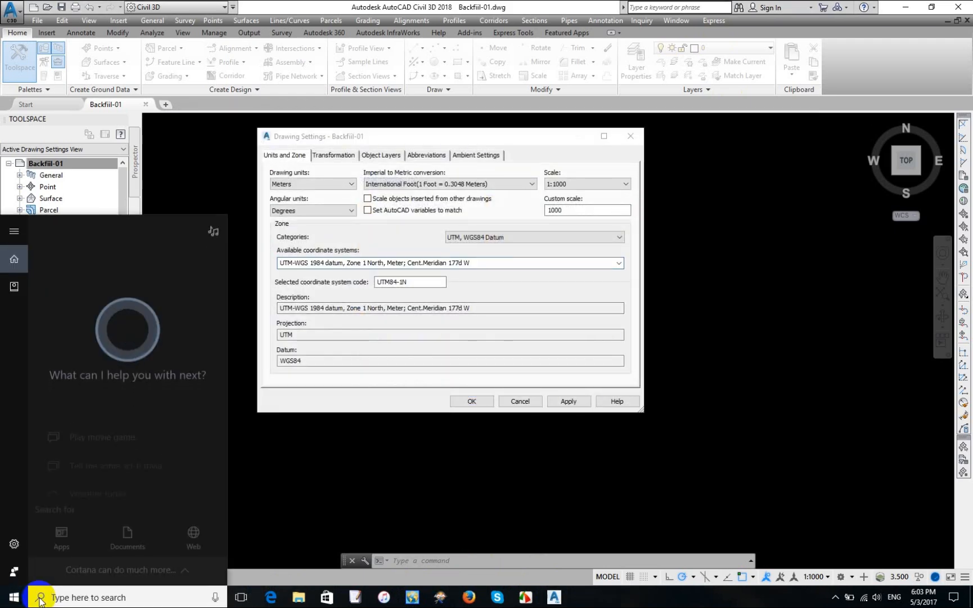
text(Goo)
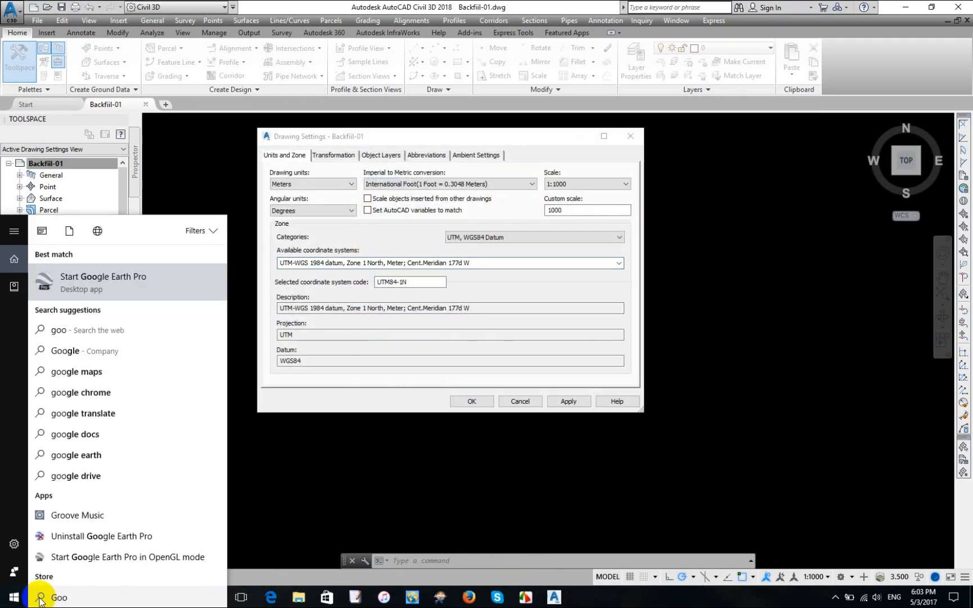
click(85, 289)
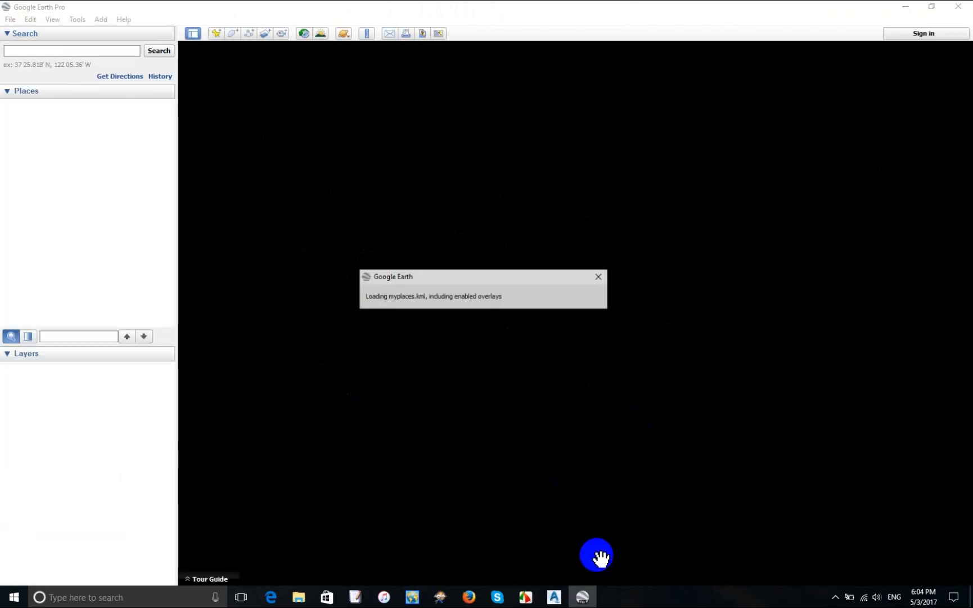
Step: Set the latitude and longitude display of Google Earth to Universal Transverse Mercator and apply it
drag(559, 368, 638, 332)
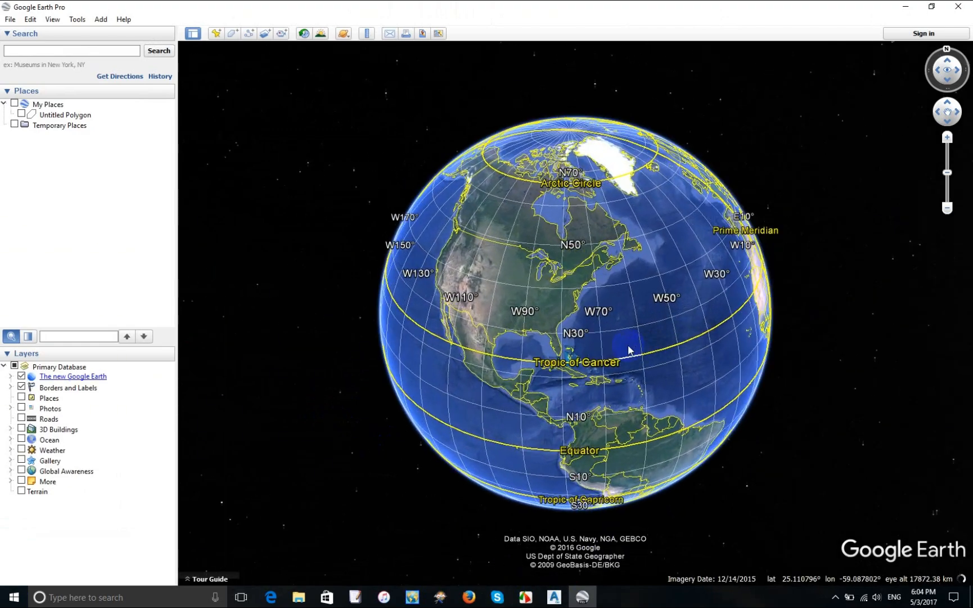
click(77, 19)
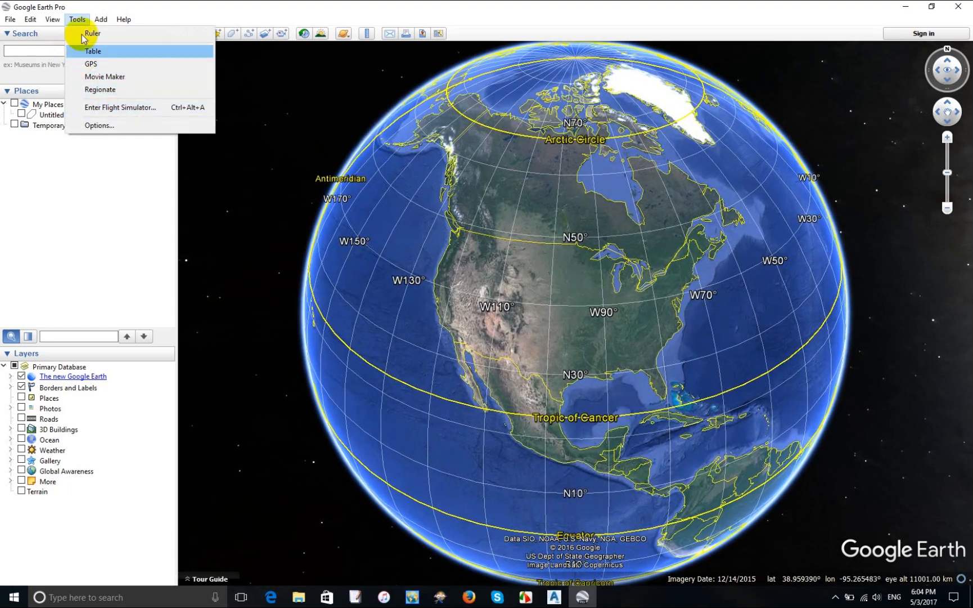
click(90, 125)
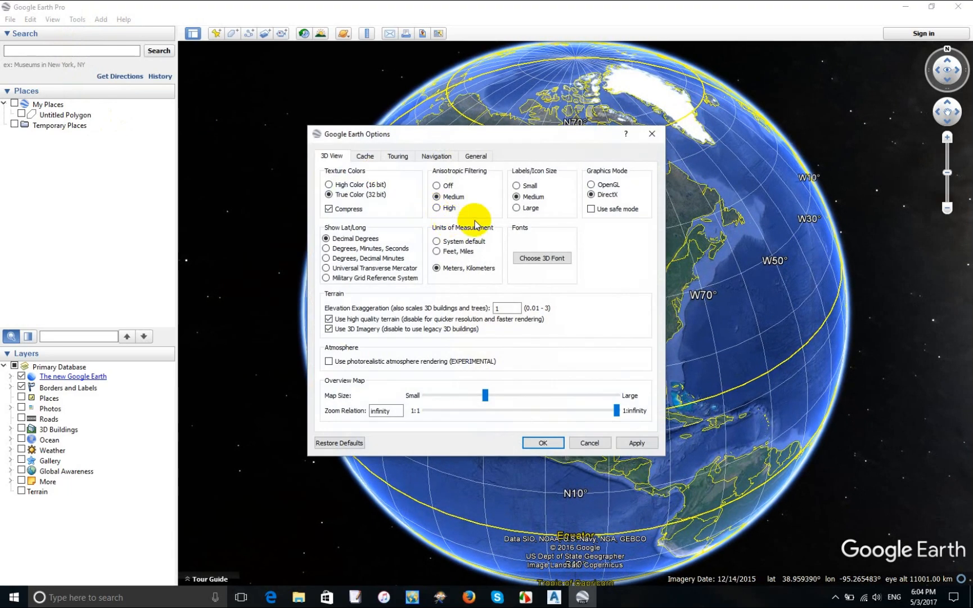
click(332, 269)
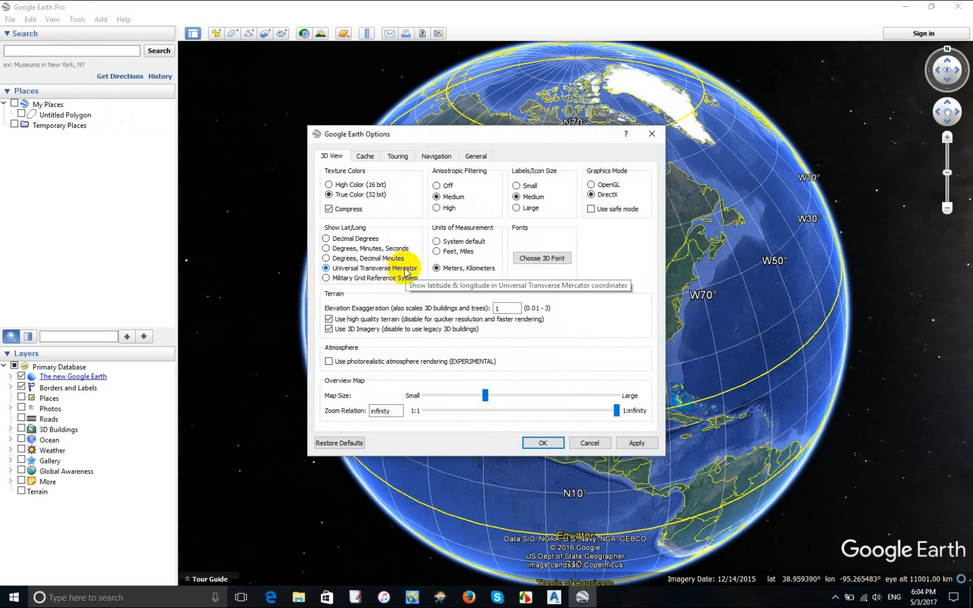
click(654, 443)
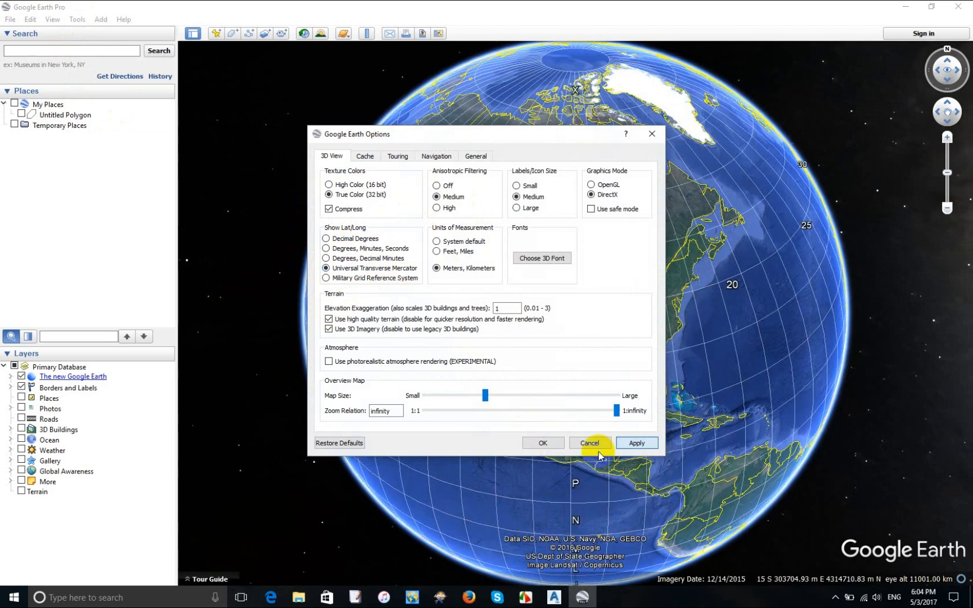
click(530, 445)
Step: Search for Cambodia on the globe
drag(532, 434, 409, 341)
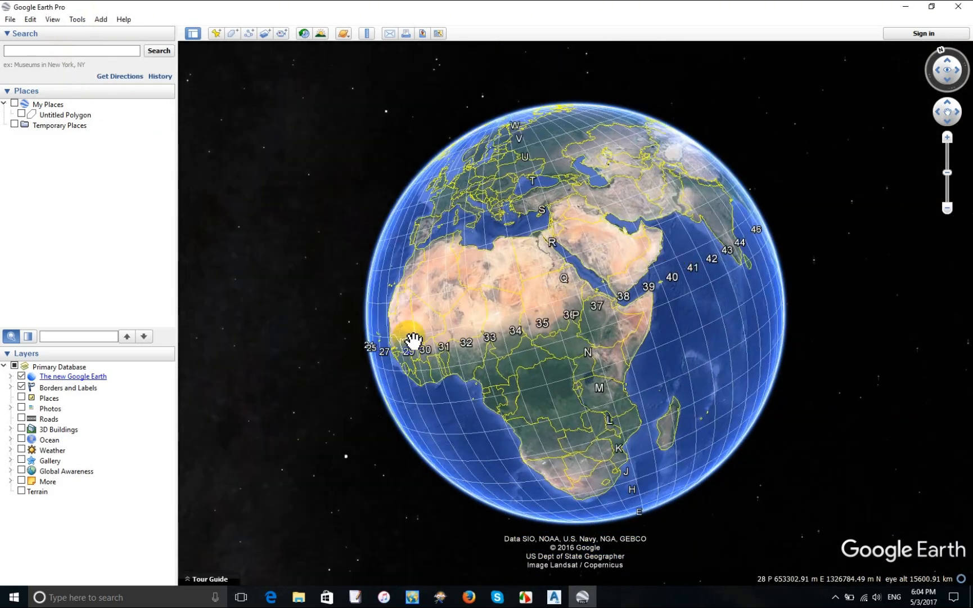
click(43, 50)
text(Ca)
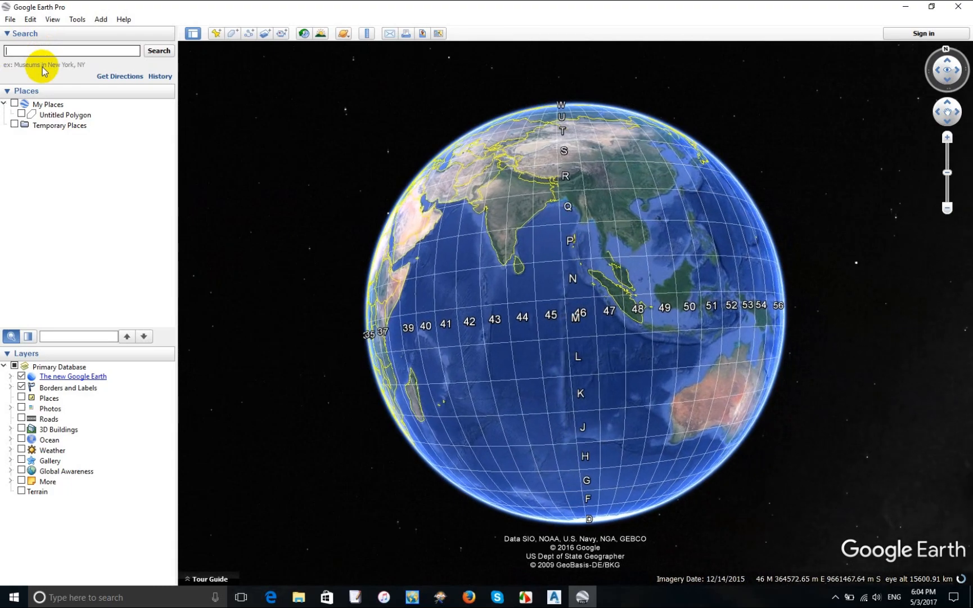
text(mbodia)
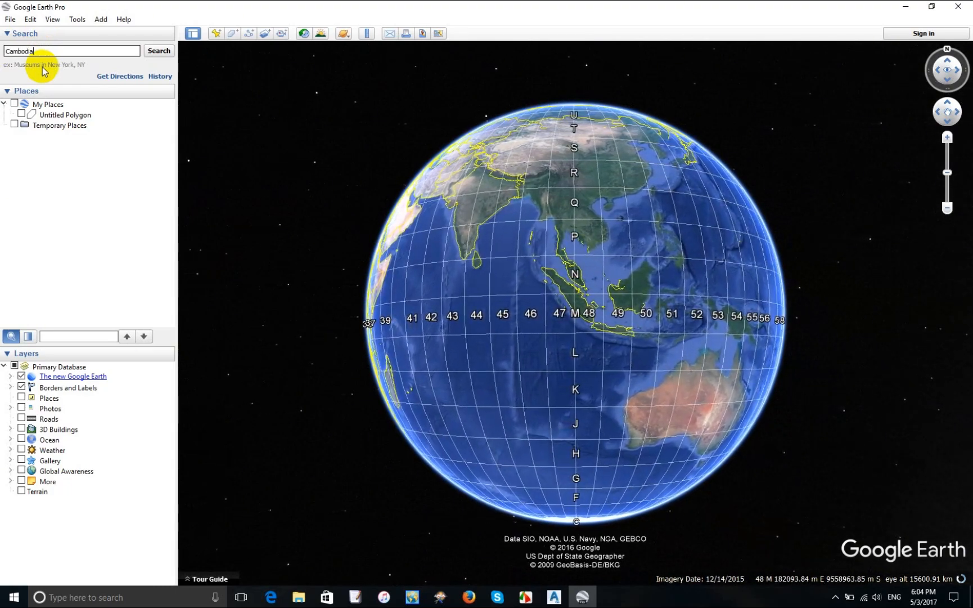
click(159, 52)
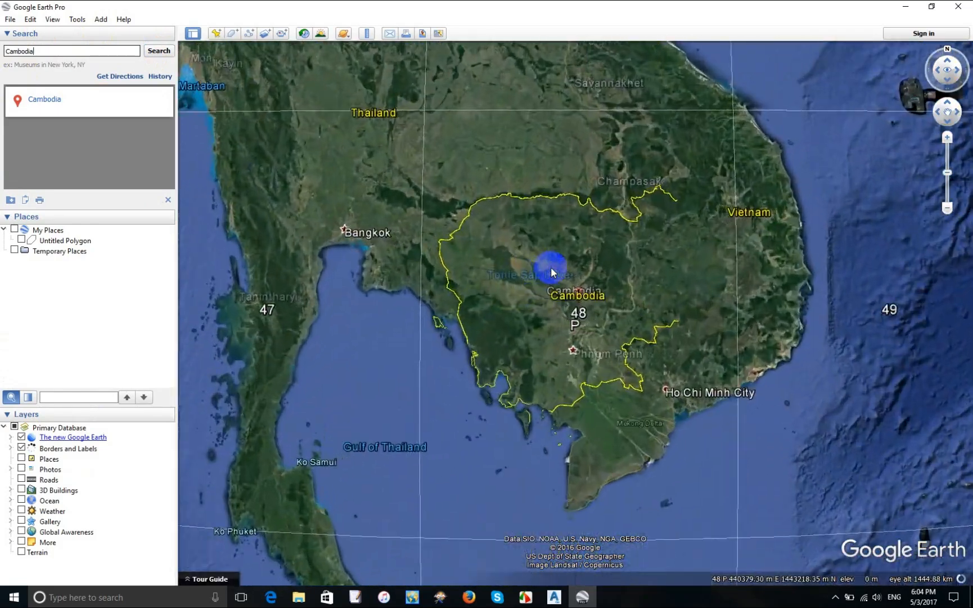
Step: Examine the UTM zone numbers and latitude band letters around the globe, including both polar regions and the area around Cambodia
scroll(552, 273, down, 5)
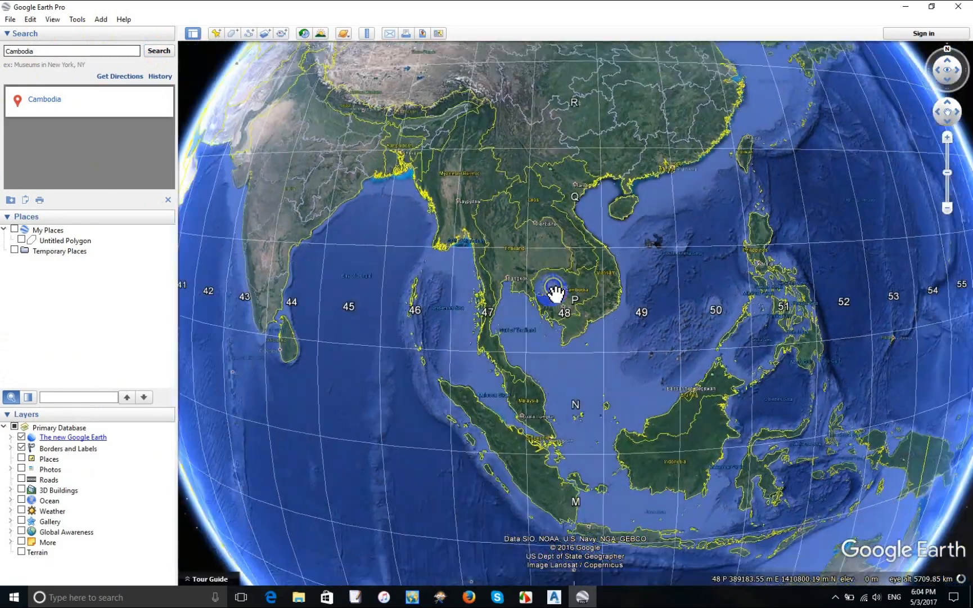
scroll(556, 304, up, 2)
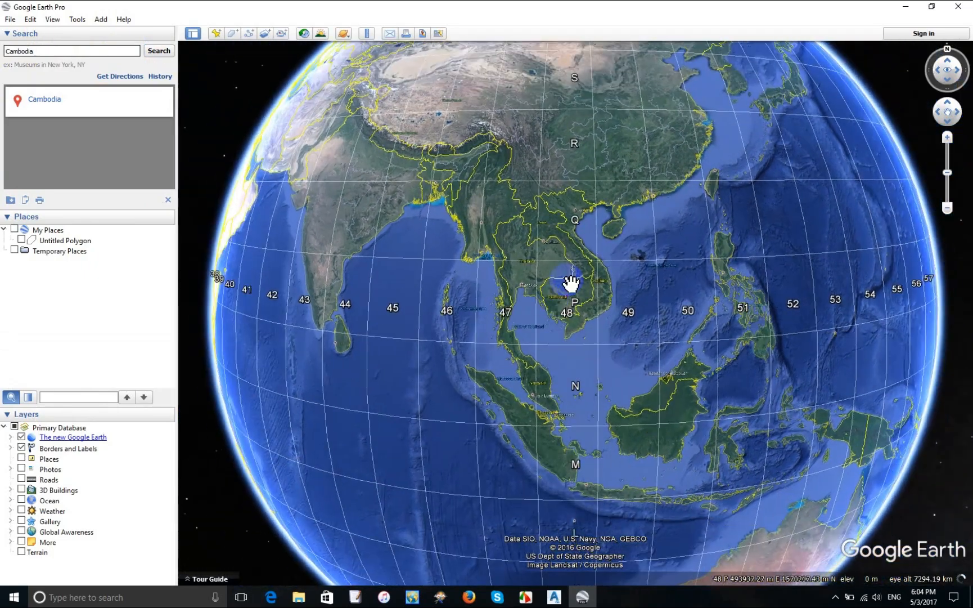
drag(580, 333, 583, 373)
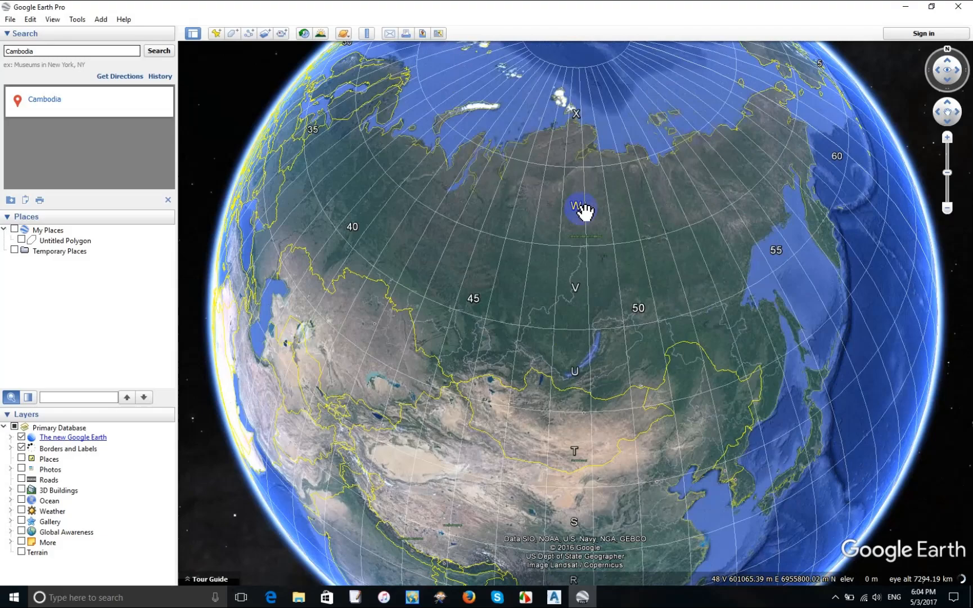
drag(584, 210, 577, 498)
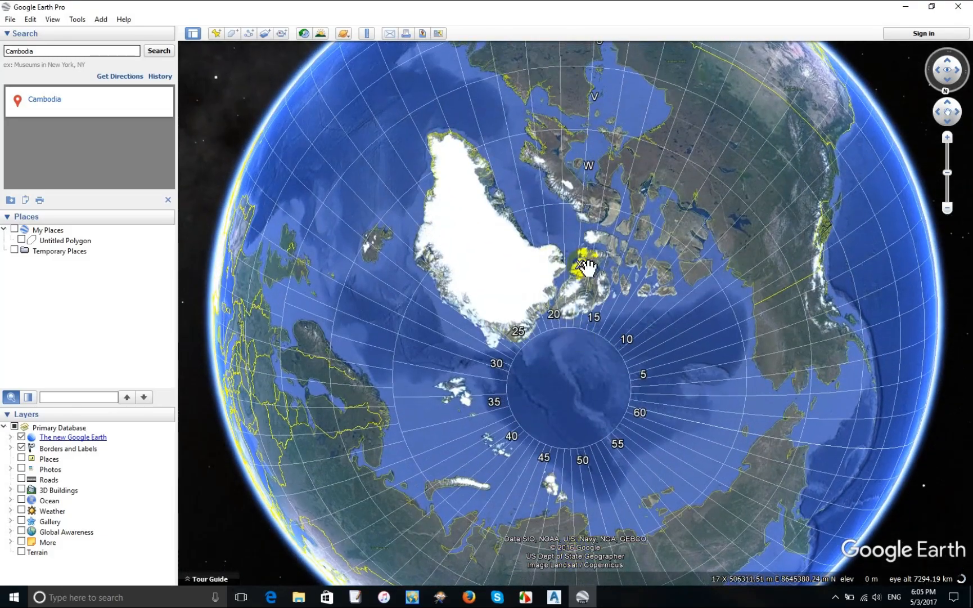
drag(587, 266, 587, 401)
drag(582, 260, 597, 326)
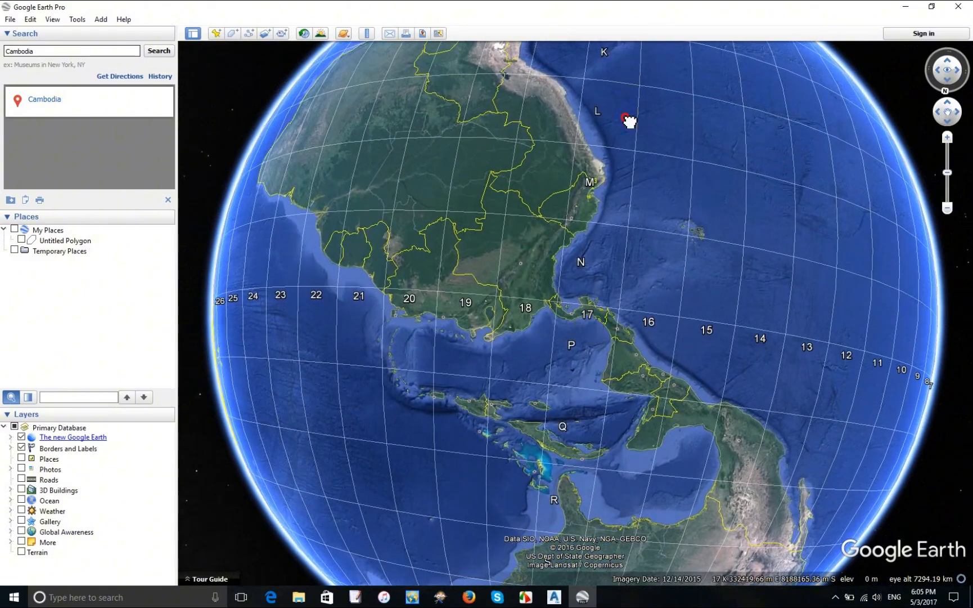
drag(628, 121, 539, 407)
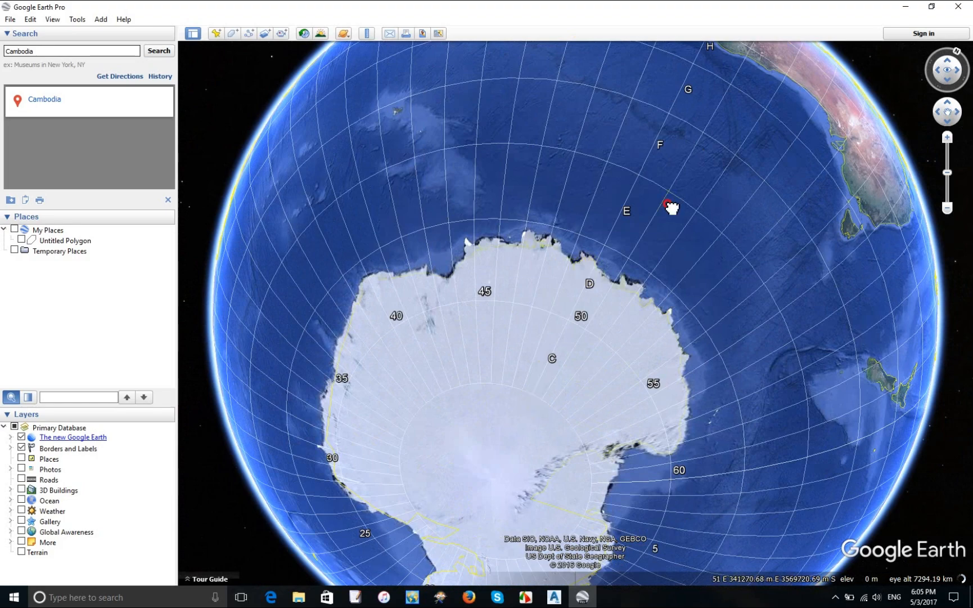
drag(672, 208, 310, 302)
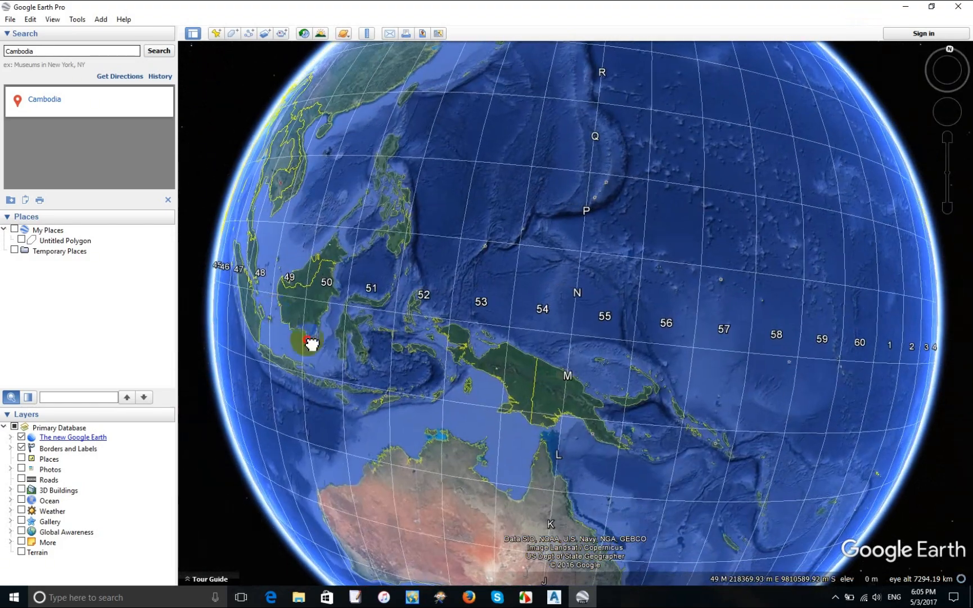
drag(311, 342, 640, 435)
drag(594, 342, 595, 378)
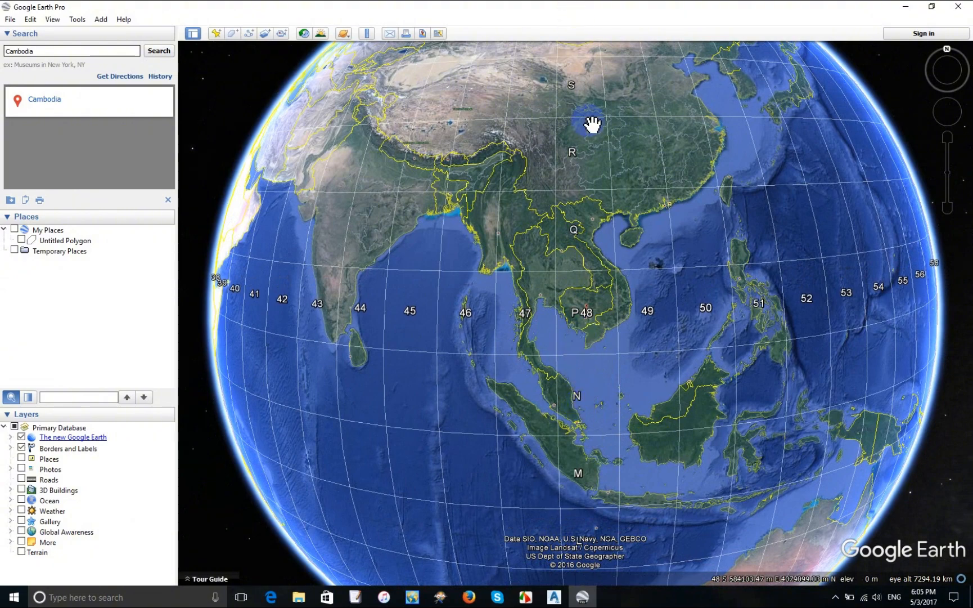
drag(592, 124, 583, 196)
drag(576, 372, 586, 256)
drag(591, 387, 560, 358)
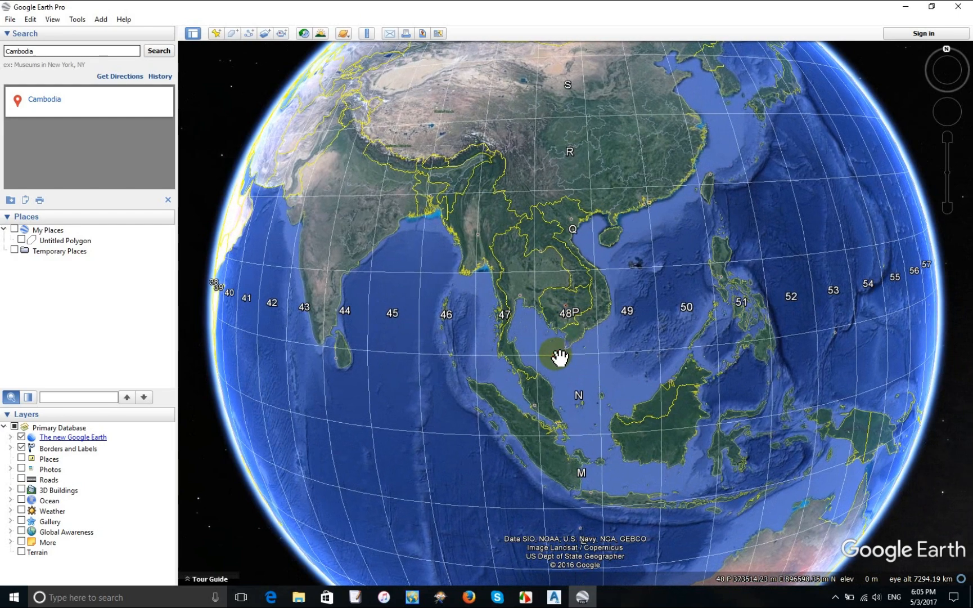
Step: Set the latitude and longitude display to Decimal Degrees and apply it to the globe around Cambodia
click(74, 19)
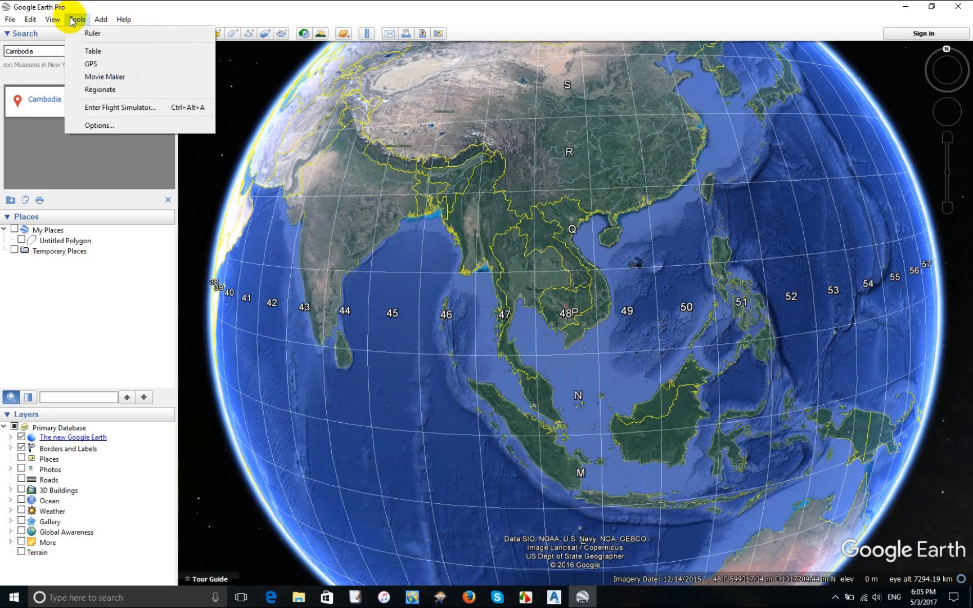
click(99, 126)
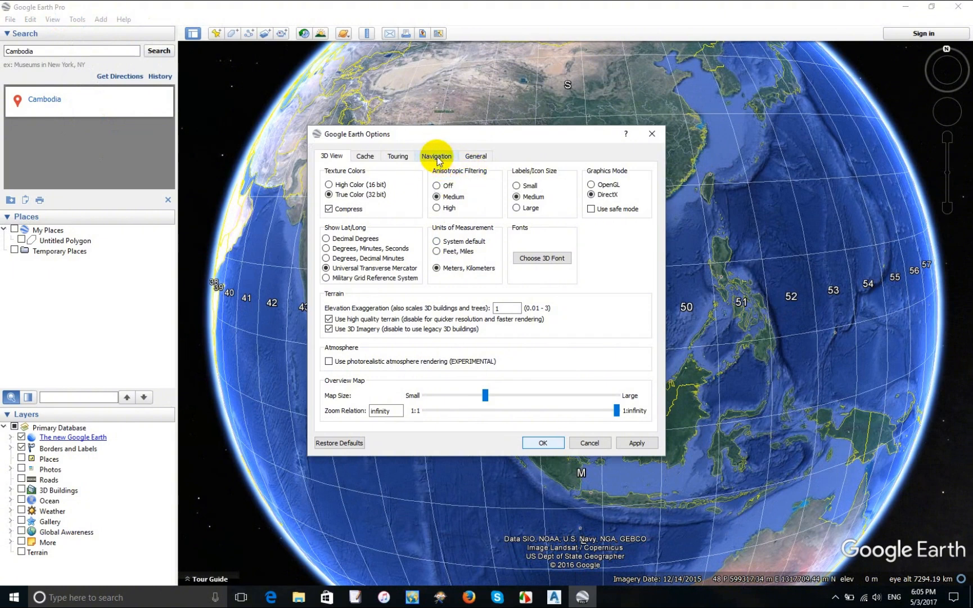
click(345, 239)
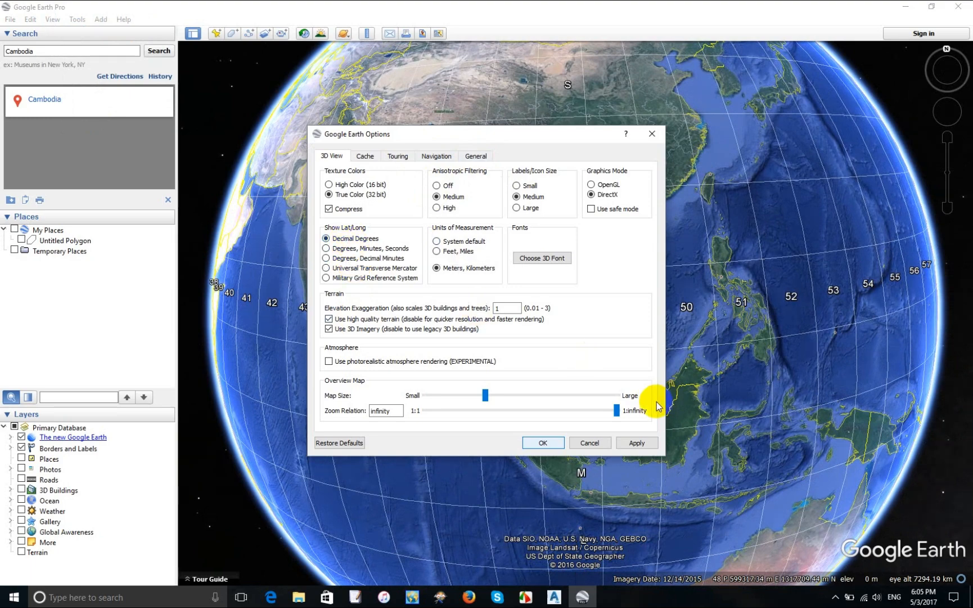
click(634, 443)
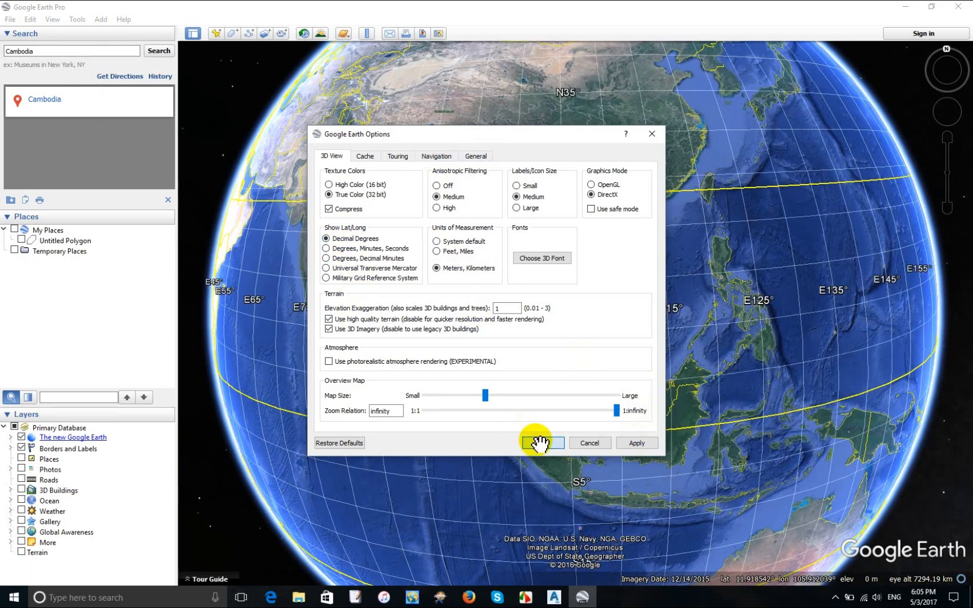
click(540, 443)
drag(597, 217, 598, 208)
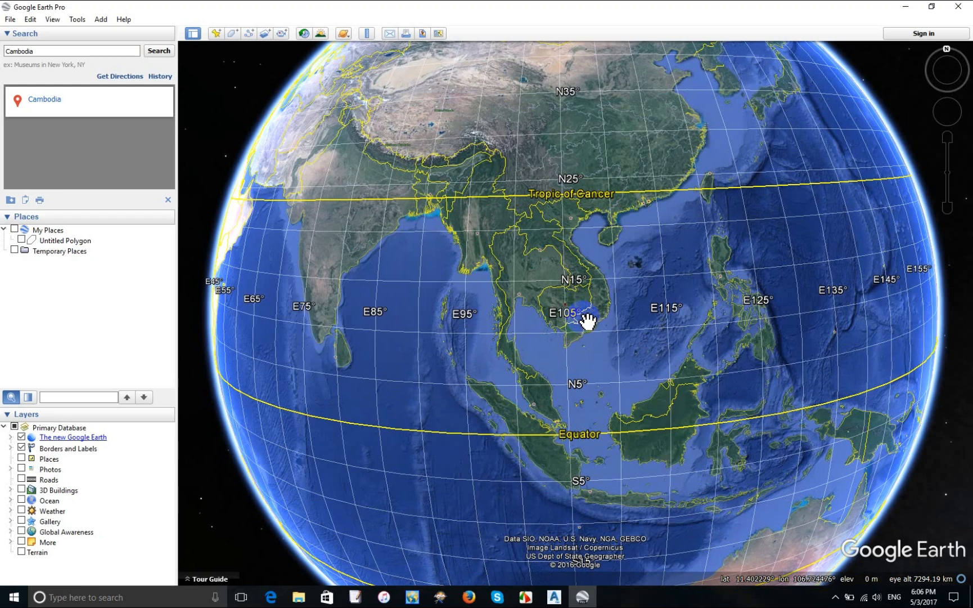
Step: Close Google Earth to return to Civil 3D, and apply the coordinate system code UTM84-48N to the drawing
click(963, 8)
click(467, 262)
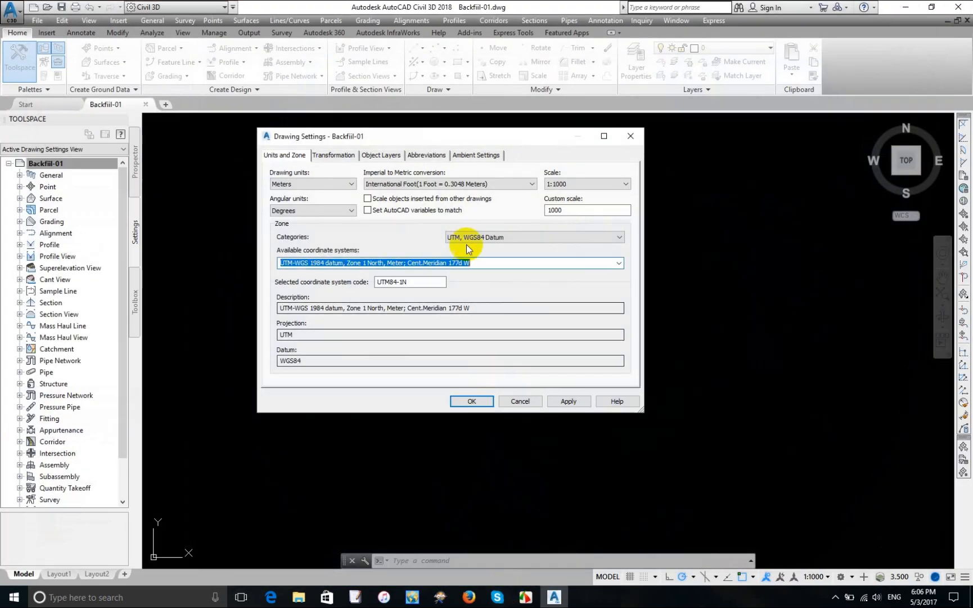
double_click(402, 282)
text(48)
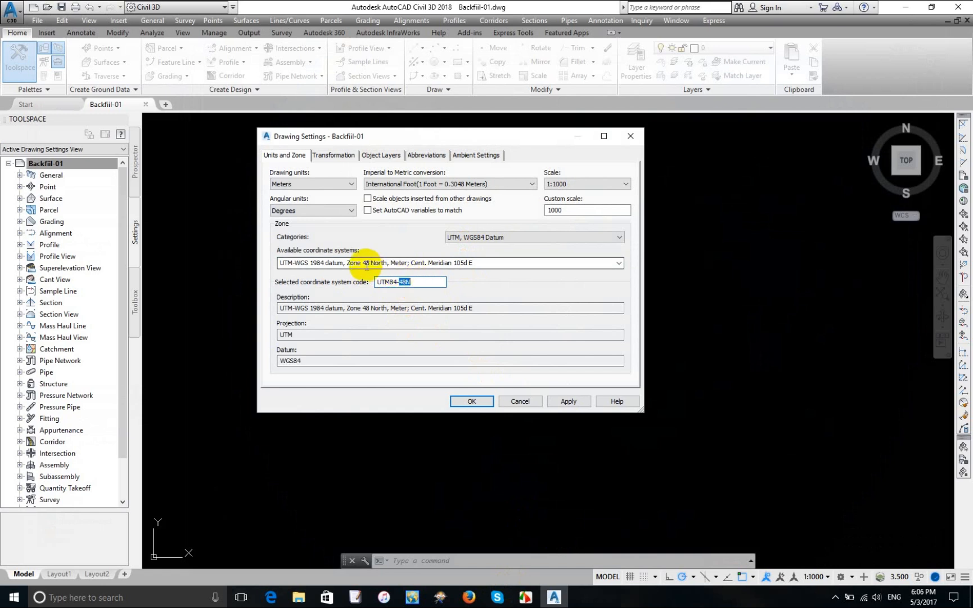
click(362, 262)
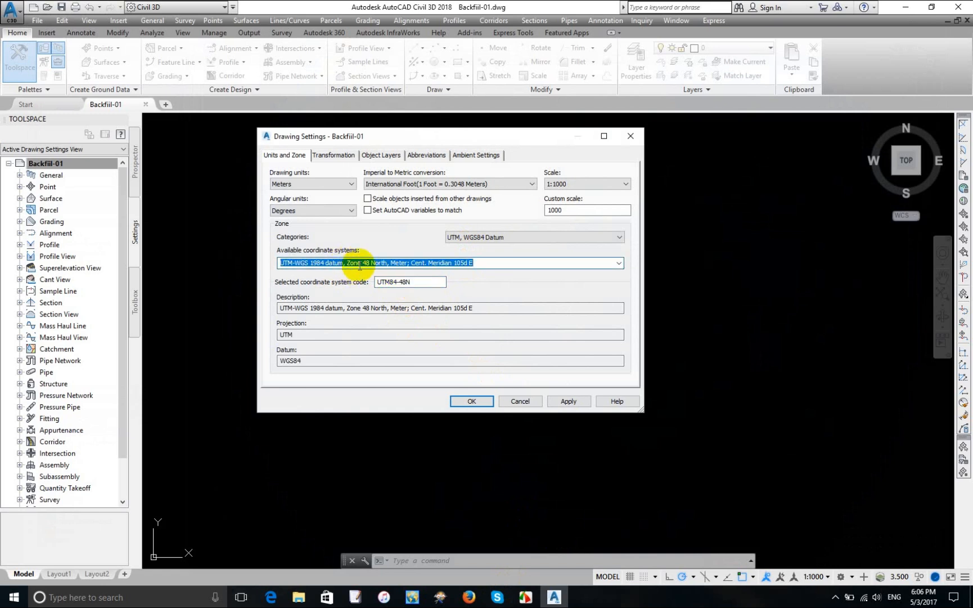
click(474, 262)
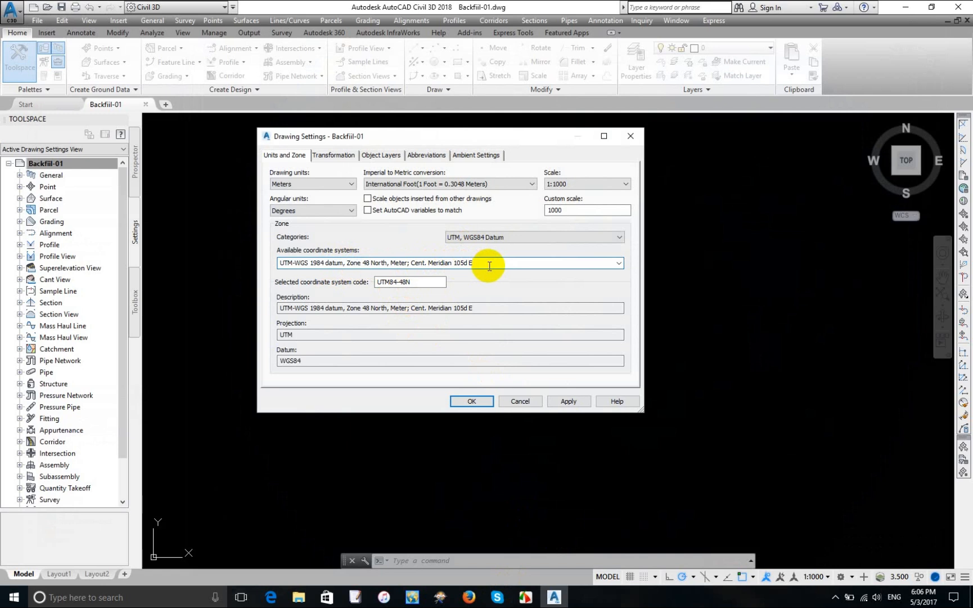
drag(455, 263, 477, 263)
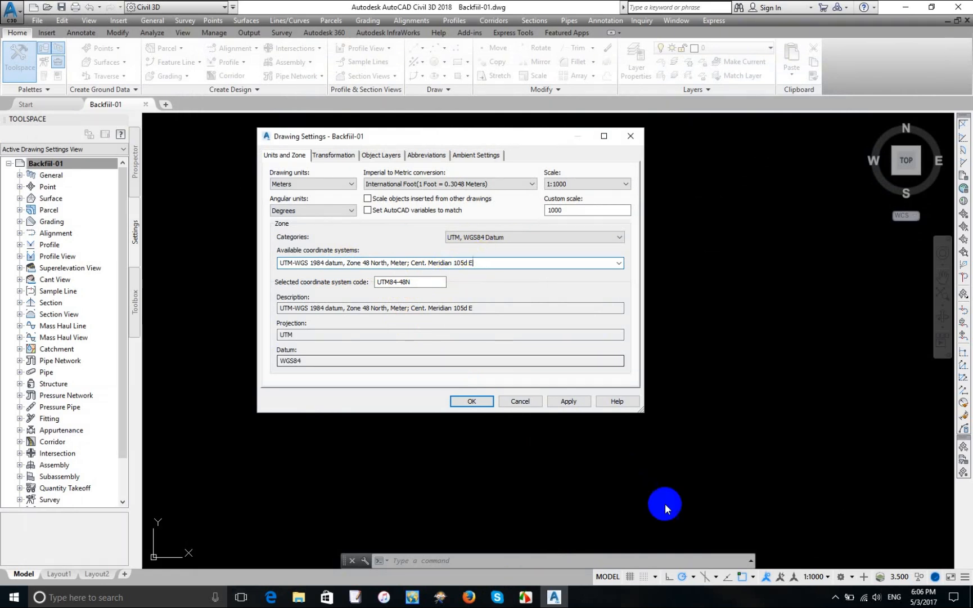
click(569, 401)
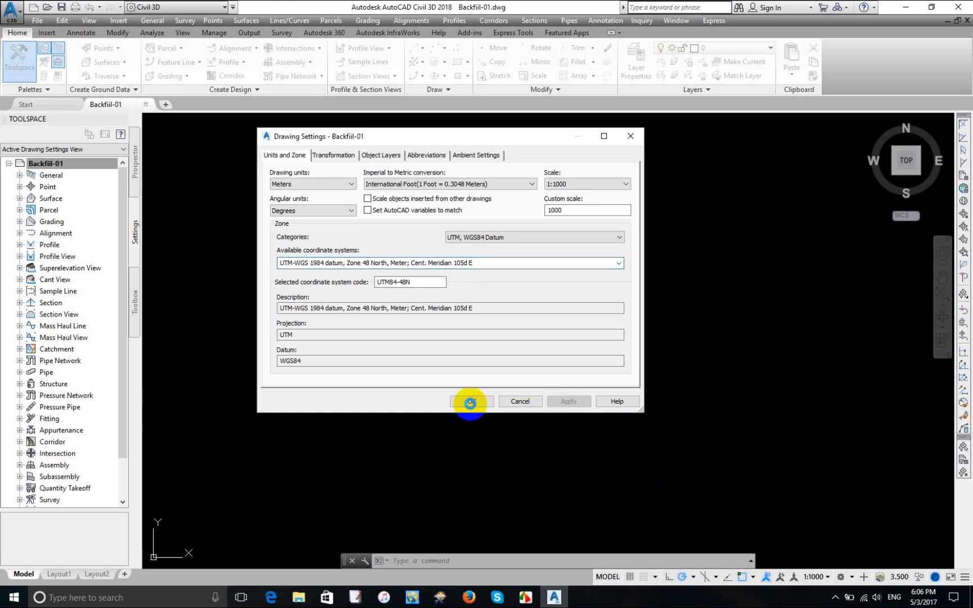
click(470, 402)
click(471, 401)
click(265, 304)
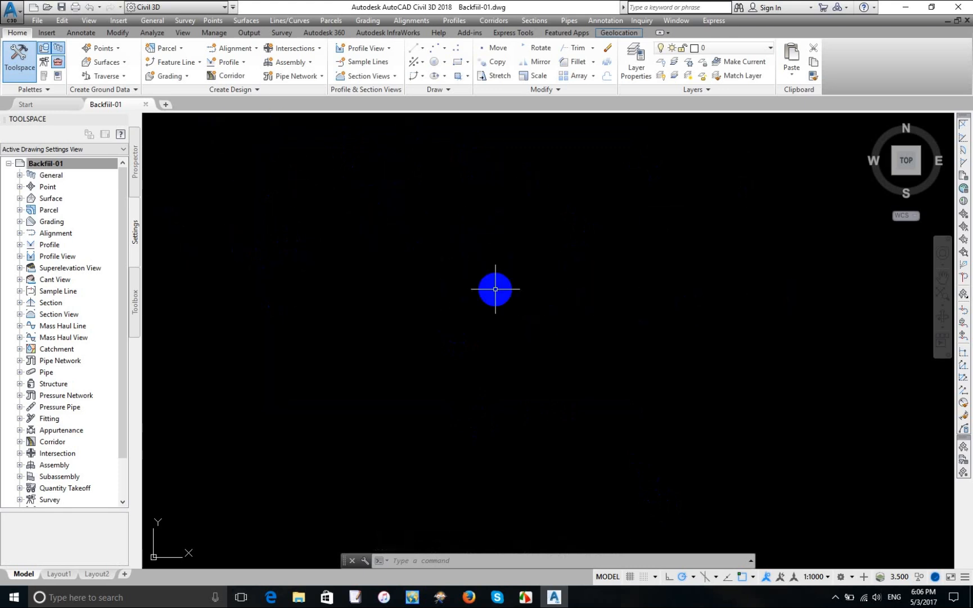
Step: Reopen the drawing settings of Backfiil-01 to check the units and zone, and reapply them
click(139, 246)
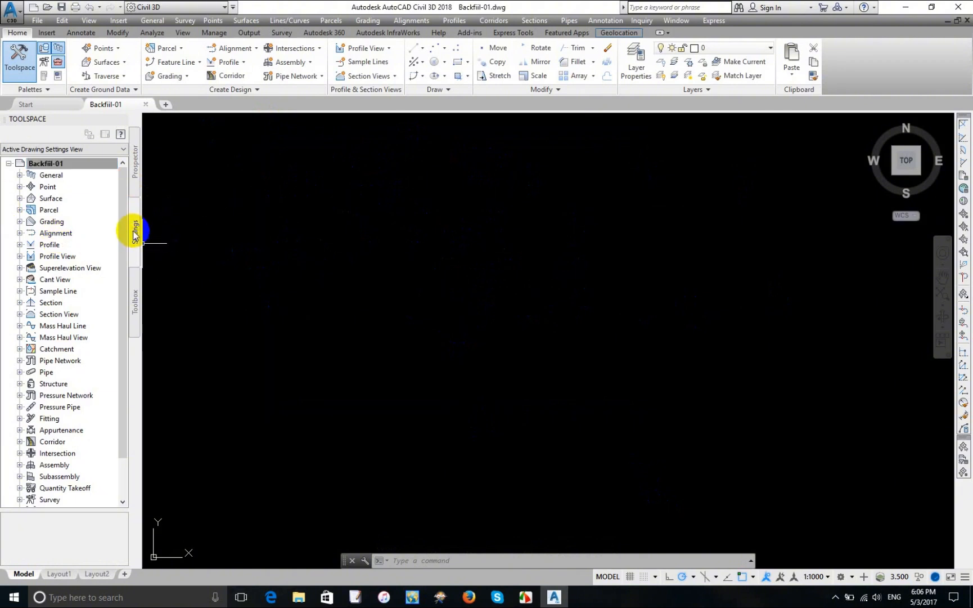
right_click(48, 165)
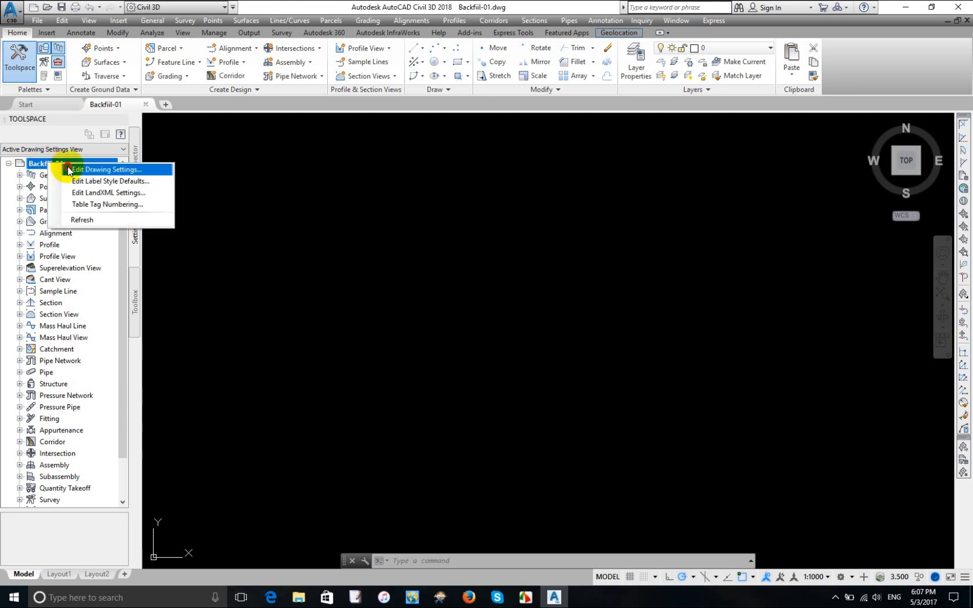
click(68, 169)
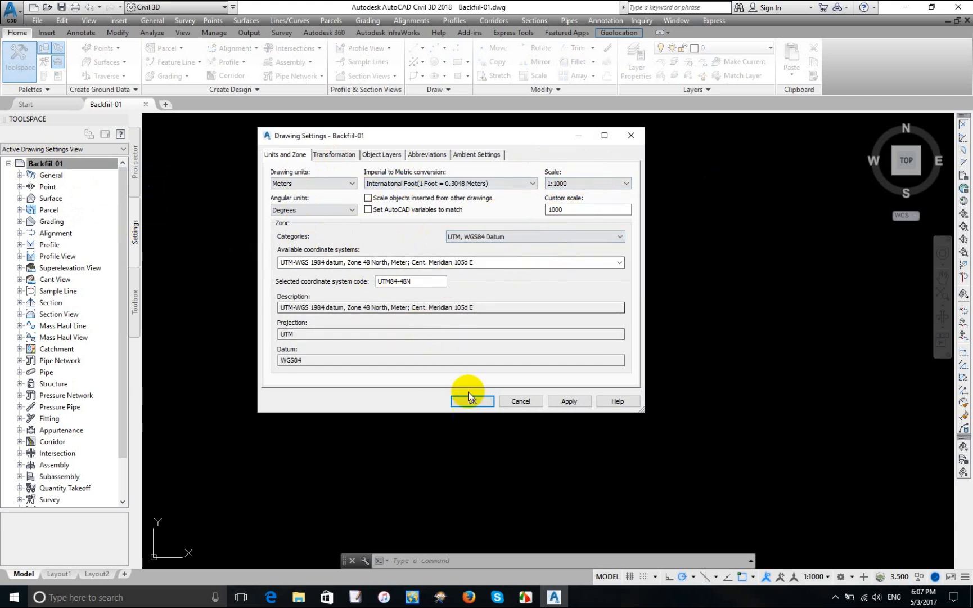
click(568, 402)
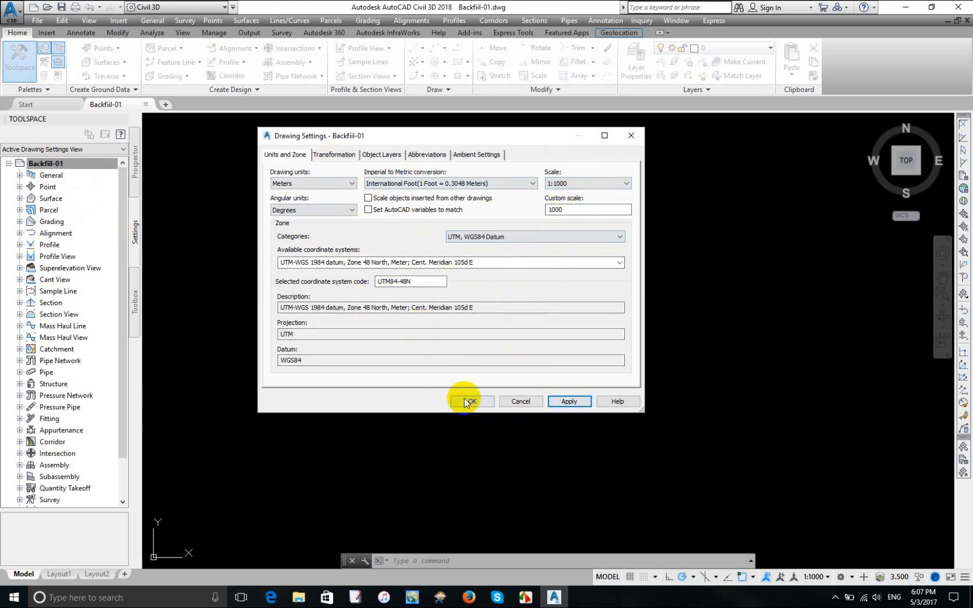